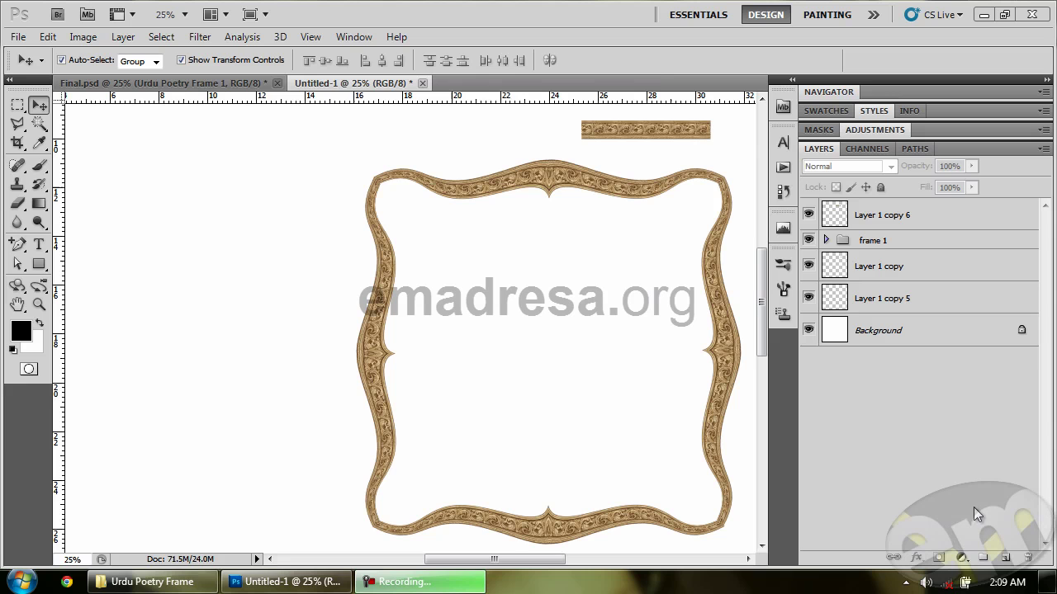
Check the layers inside the frame 1 group, then hide the whole group.
{"action": "left_click", "coordinate": [826, 240]}
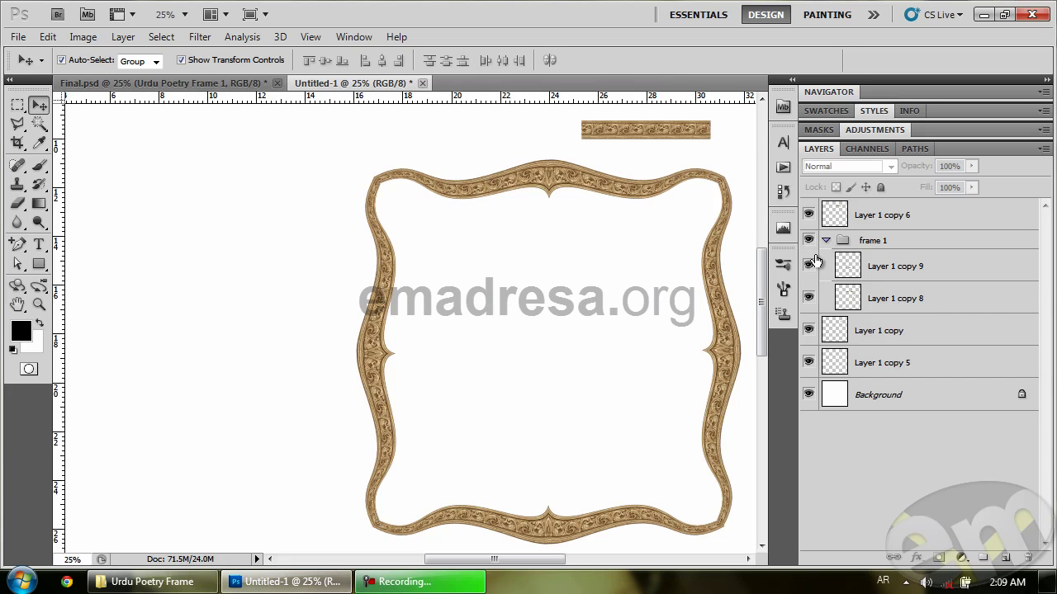
{"action": "left_click", "coordinate": [809, 265]}
{"action": "left_click", "coordinate": [809, 266]}
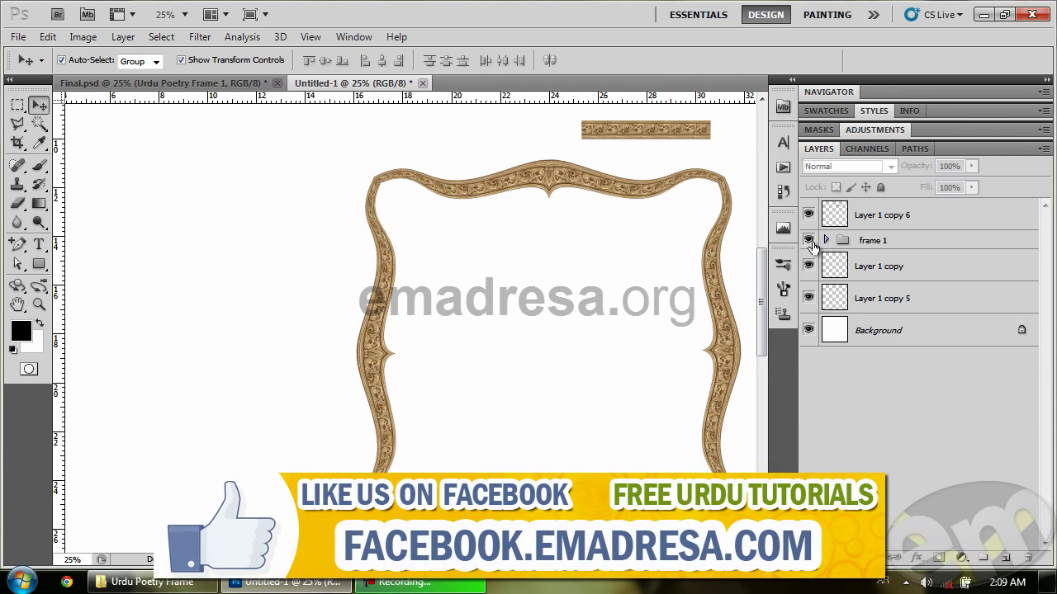
{"action": "left_click", "coordinate": [826, 240]}
{"action": "left_click", "coordinate": [808, 240]}
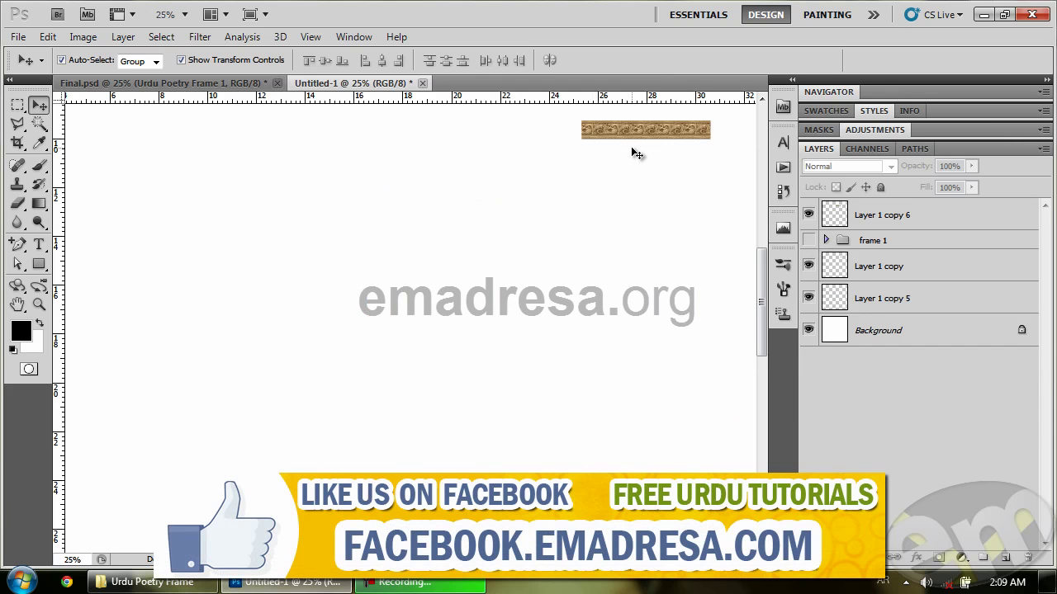
Duplicate the top carved strip to mid-canvas and shift the copy slightly left.
{"action": "left_click", "coordinate": [611, 130]}
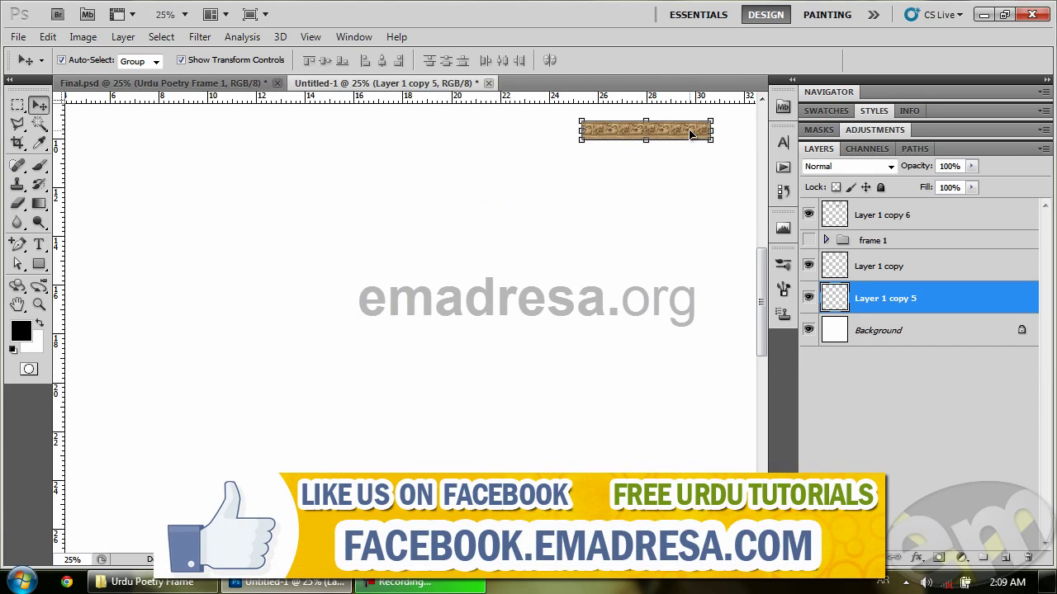
{"action": "left_click_drag", "start_coordinate": [690, 142], "coordinate": [463, 245]}
{"action": "left_click", "coordinate": [39, 304]}
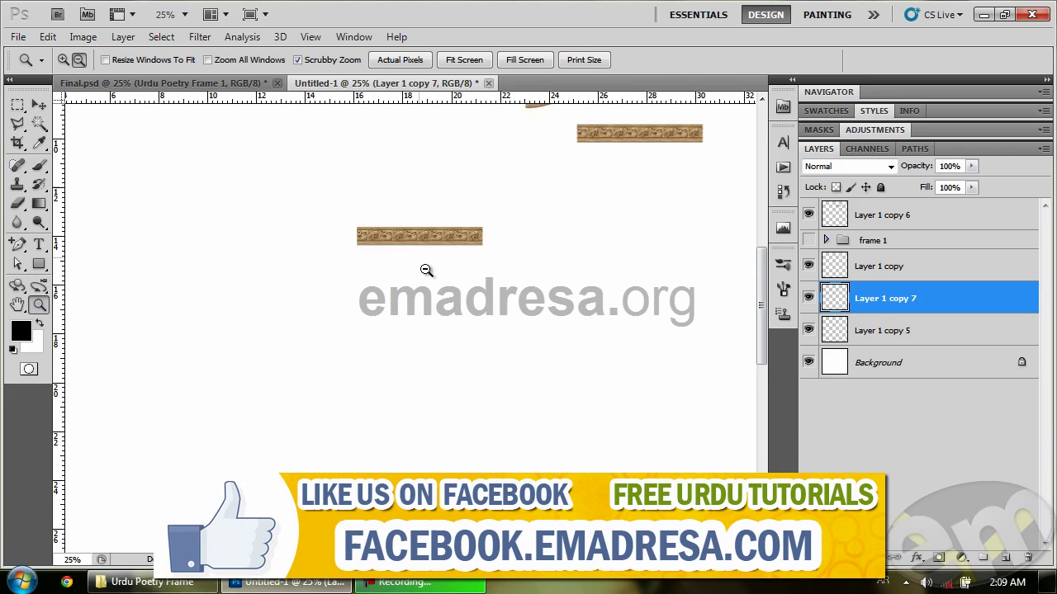
{"action": "left_click", "coordinate": [425, 269], "text": "alt"}
{"action": "key", "text": "v"}
{"action": "key", "text": "ctrl+plus"}
{"action": "key", "text": "ctrl+plus"}
{"action": "key", "text": "ctrl+plus"}
{"action": "key", "text": "ctrl+plus"}
{"action": "left_click", "coordinate": [188, 191]}
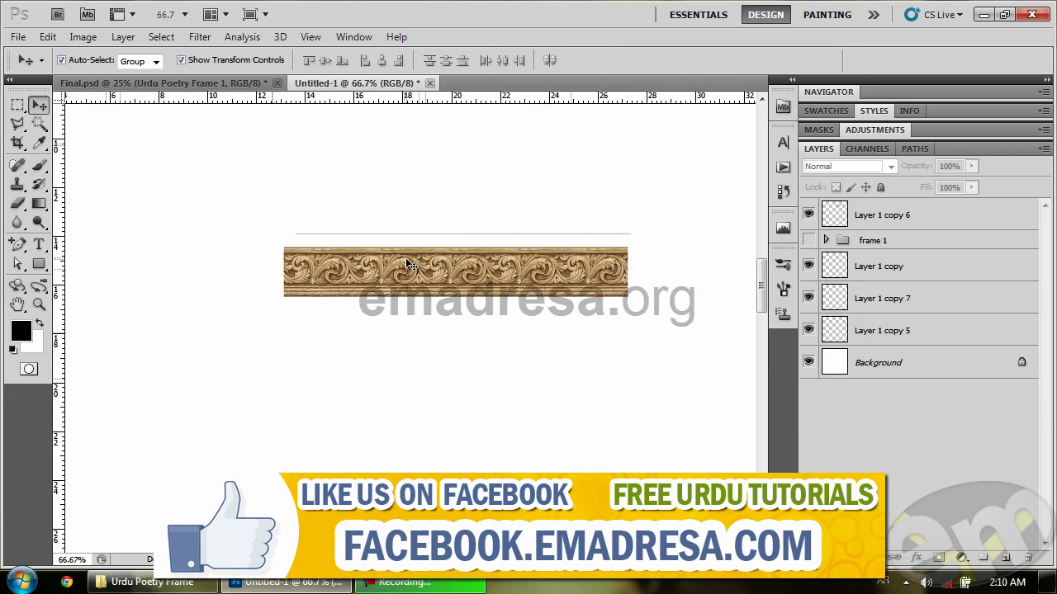
{"action": "left_click_drag", "start_coordinate": [406, 258], "coordinate": [301, 247]}
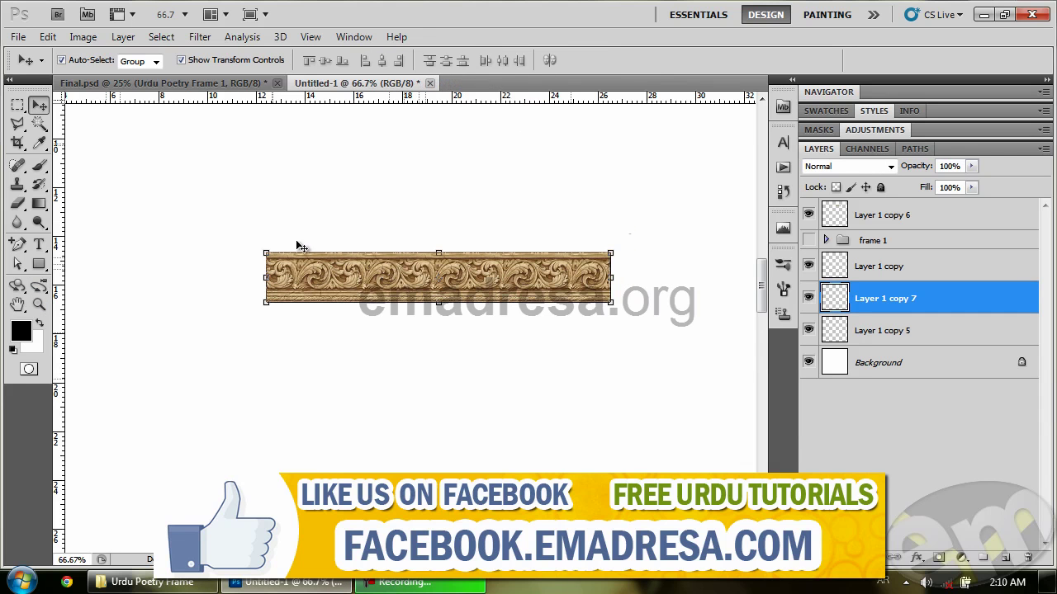
Warp Layer 1 copy 7 with the Arc style at 25 bend, then nudge it right and down.
{"action": "left_click", "coordinate": [47, 38]}
{"action": "mouse_move", "coordinate": [191, 329]}
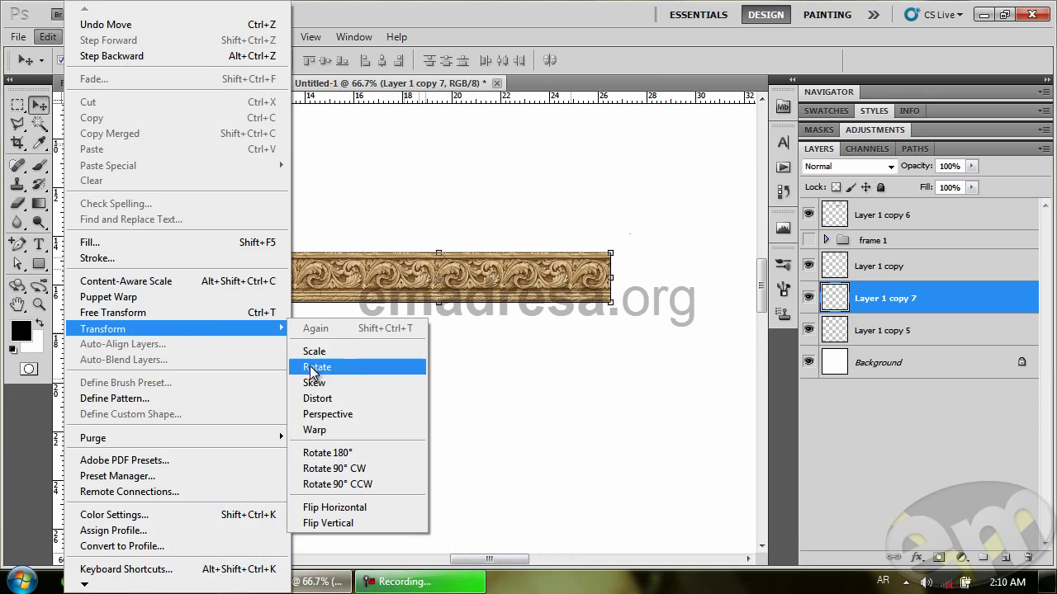
{"action": "left_click", "coordinate": [313, 430]}
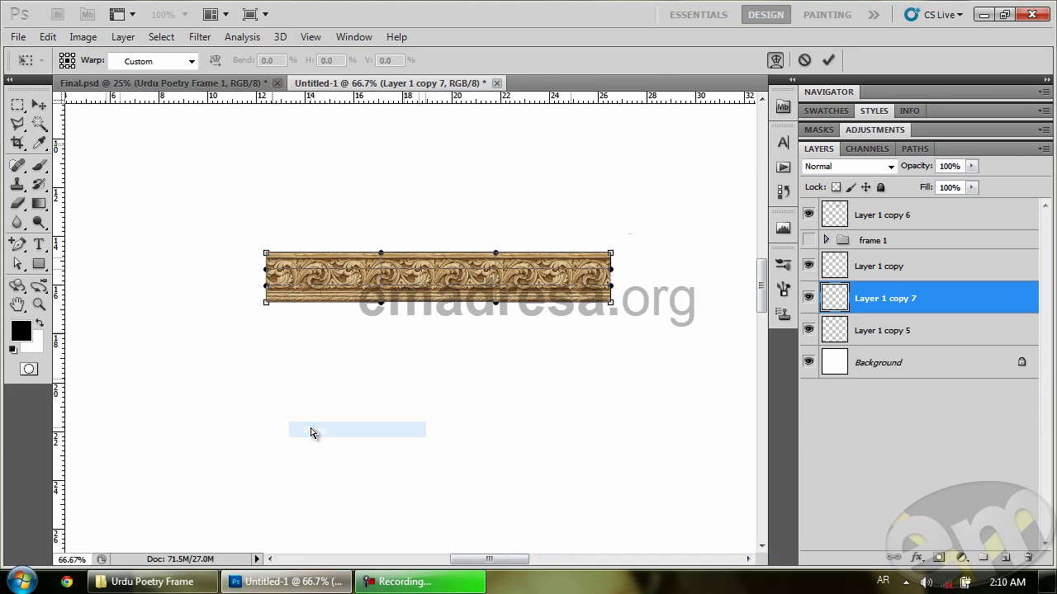
{"action": "left_click", "coordinate": [161, 61]}
{"action": "left_click", "coordinate": [169, 136]}
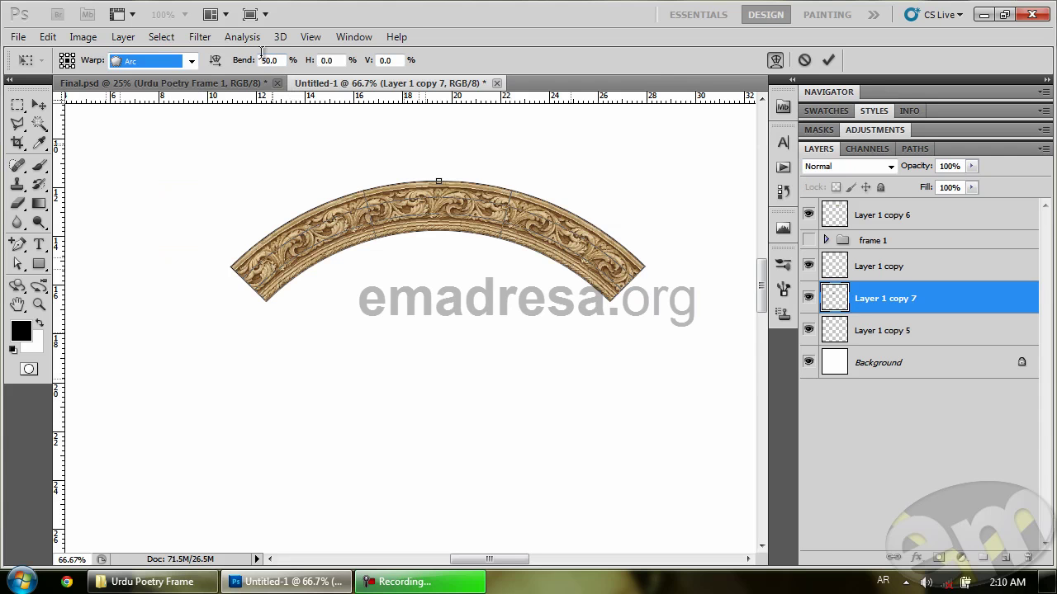
{"action": "left_click", "coordinate": [279, 59]}
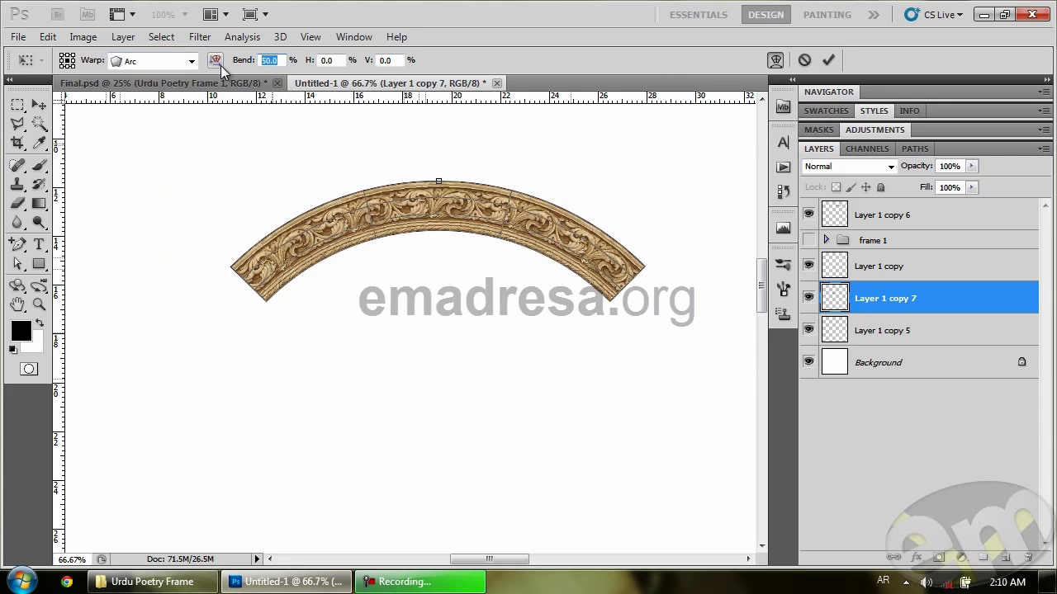
{"action": "type", "text": "25"}
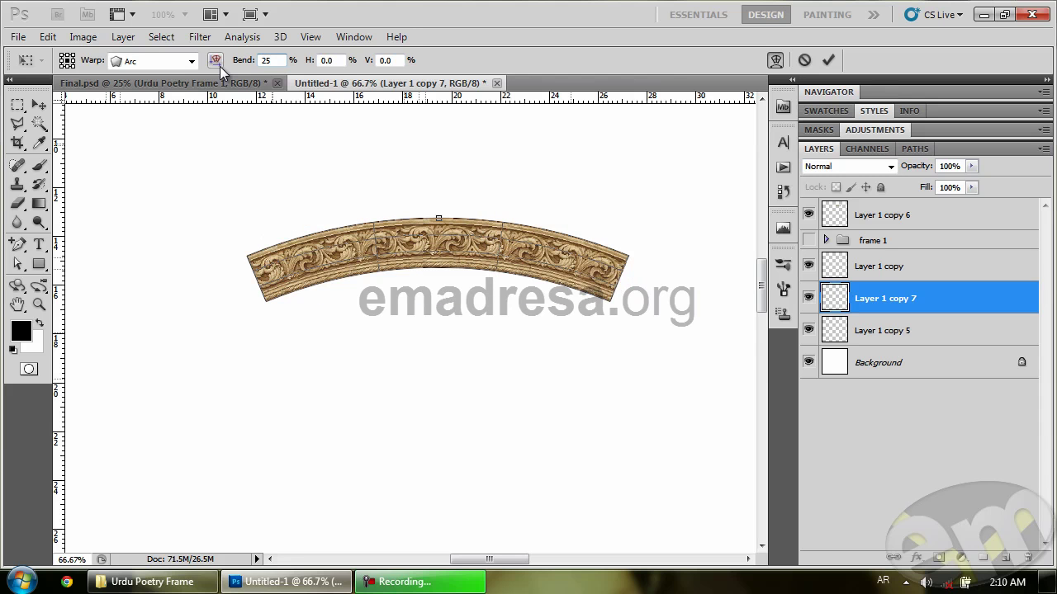
{"action": "key", "text": "Return"}
{"action": "key", "text": "Return"}
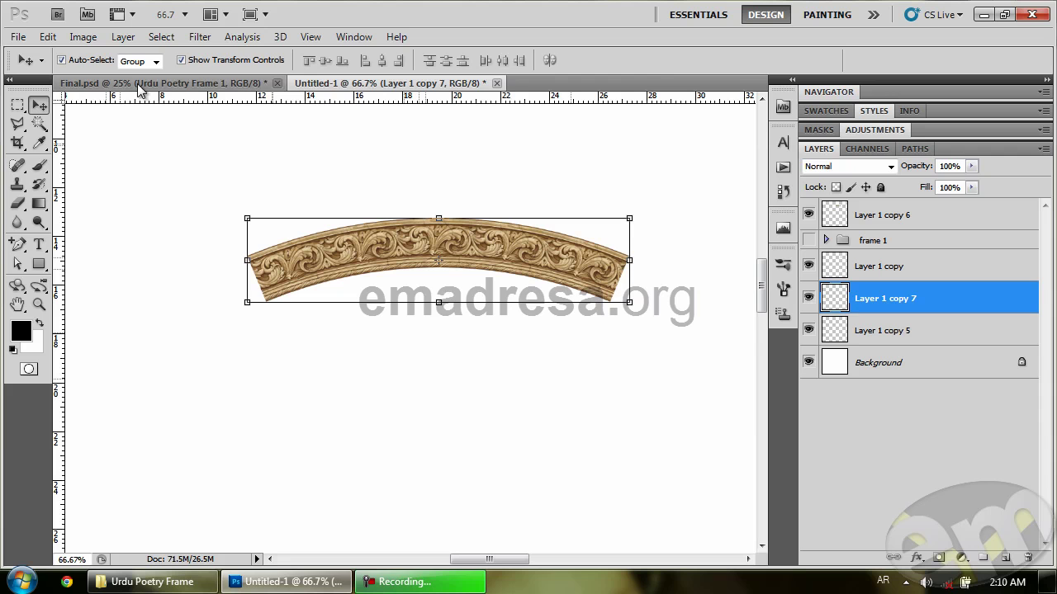
{"action": "left_click_drag", "start_coordinate": [301, 252], "coordinate": [304, 269]}
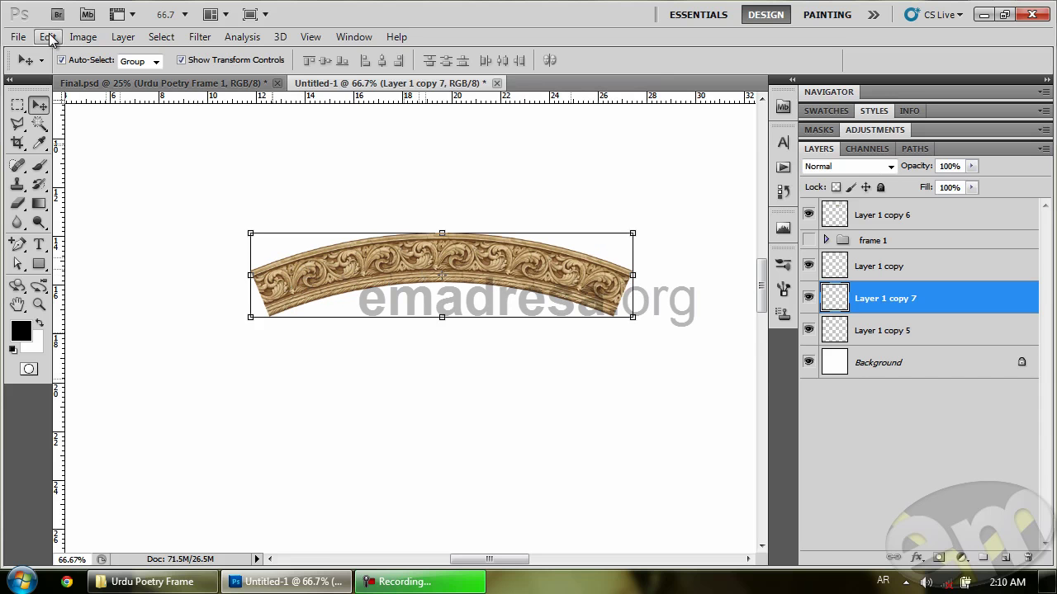
Add a Fish warp with 25 bend to the arched strip.
{"action": "left_click", "coordinate": [48, 36]}
{"action": "mouse_move", "coordinate": [185, 328]}
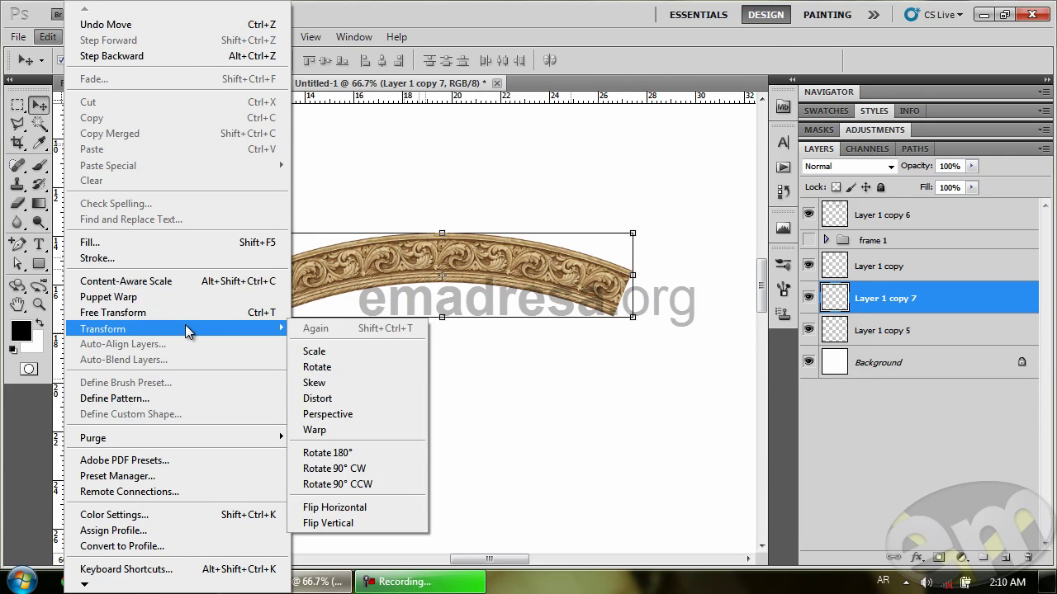
{"action": "left_click", "coordinate": [347, 432]}
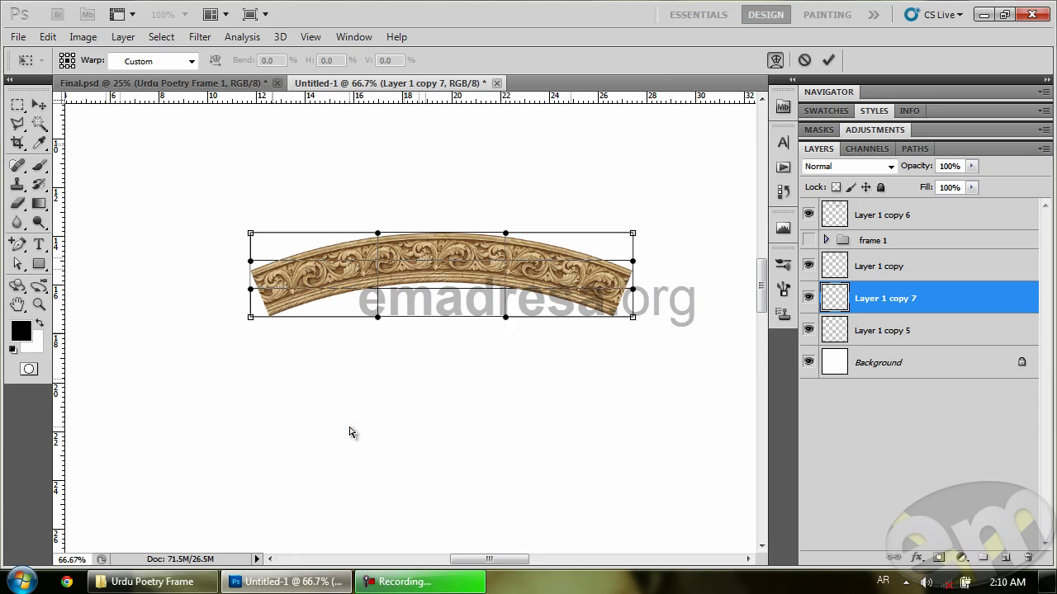
{"action": "left_click", "coordinate": [188, 61]}
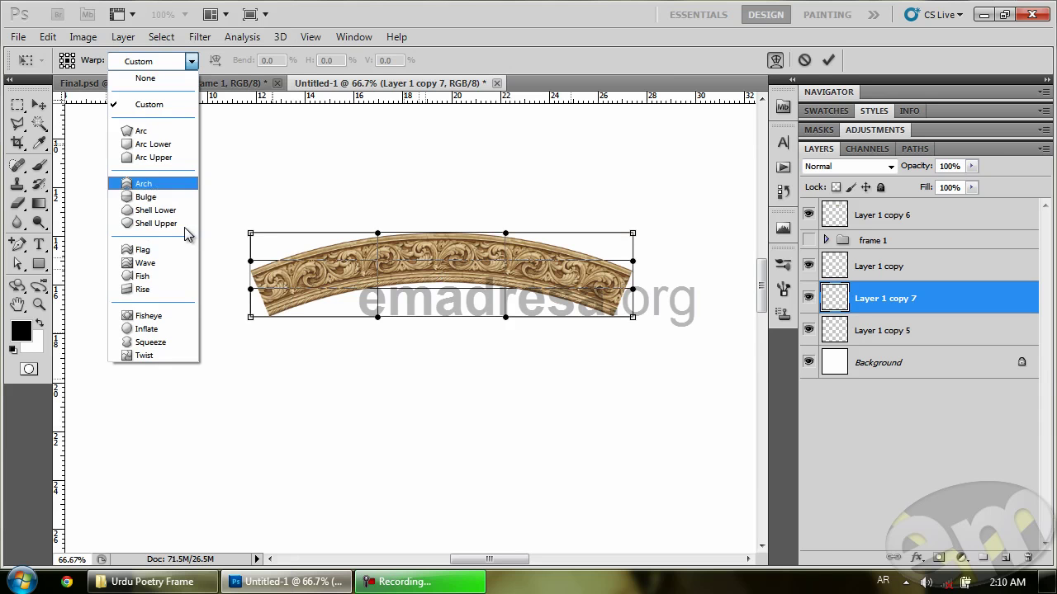
{"action": "left_click", "coordinate": [170, 276]}
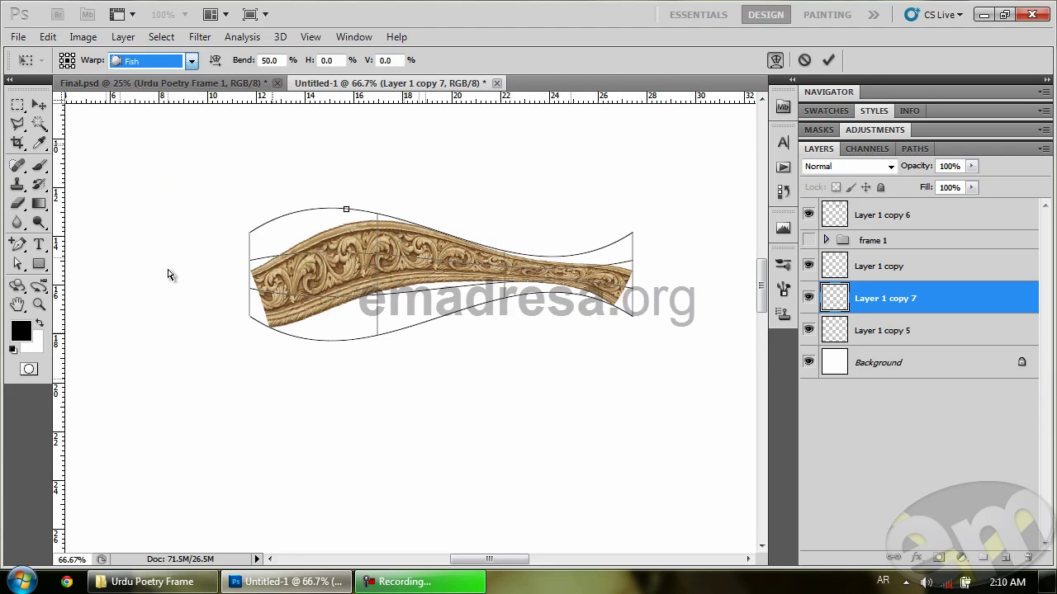
{"action": "left_click", "coordinate": [269, 60]}
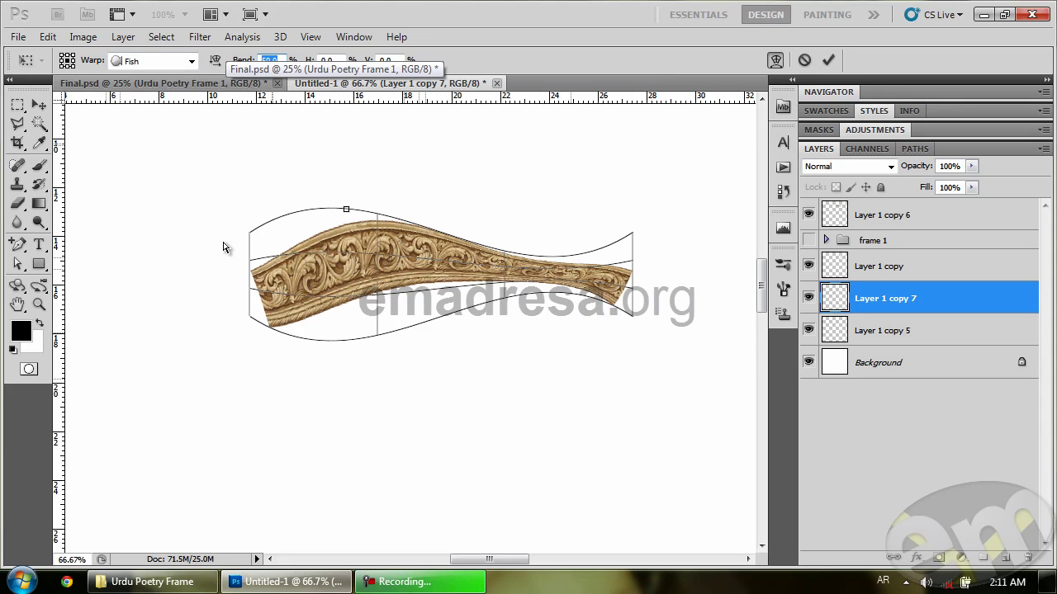
{"action": "type", "text": "25"}
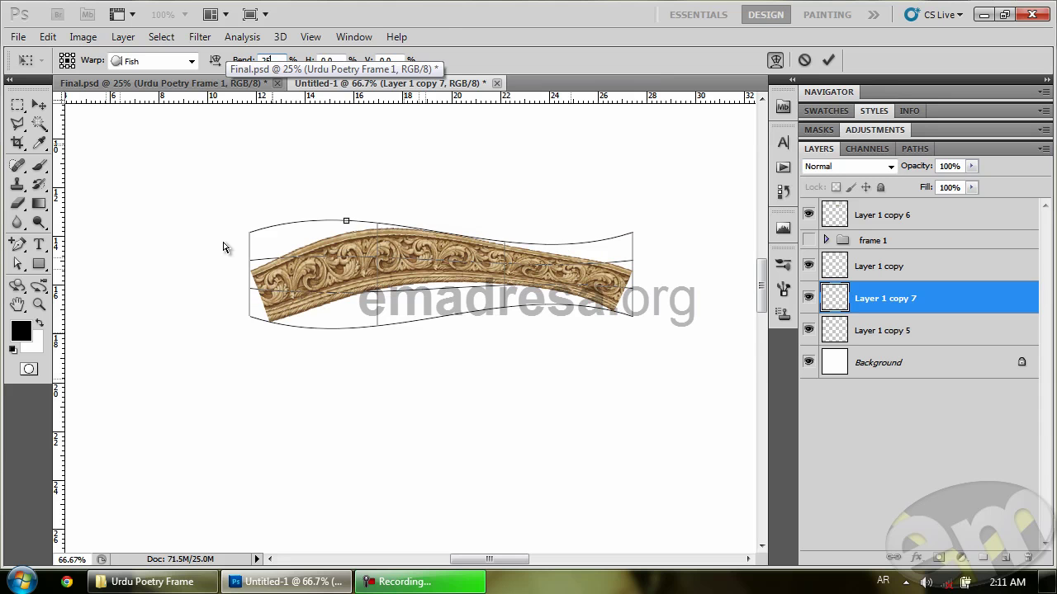
{"action": "key", "text": "Return"}
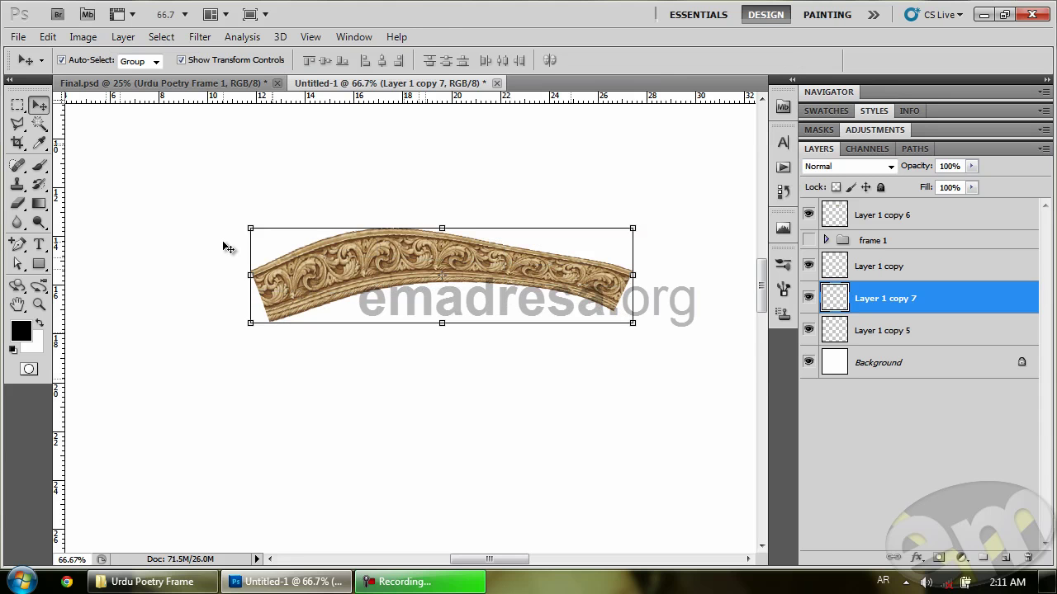
{"action": "left_click", "coordinate": [173, 255]}
Duplicate the curved strip to its right and flip the copy horizontally.
{"action": "key", "text": "z"}
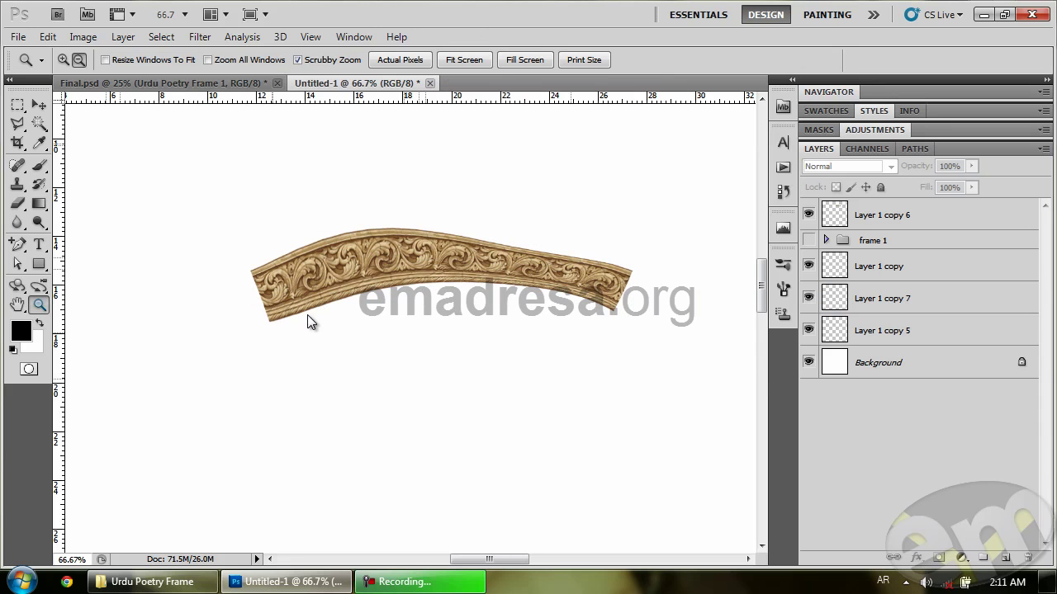
{"action": "left_click", "coordinate": [227, 299], "text": "alt"}
{"action": "left_click", "coordinate": [227, 300], "text": "alt"}
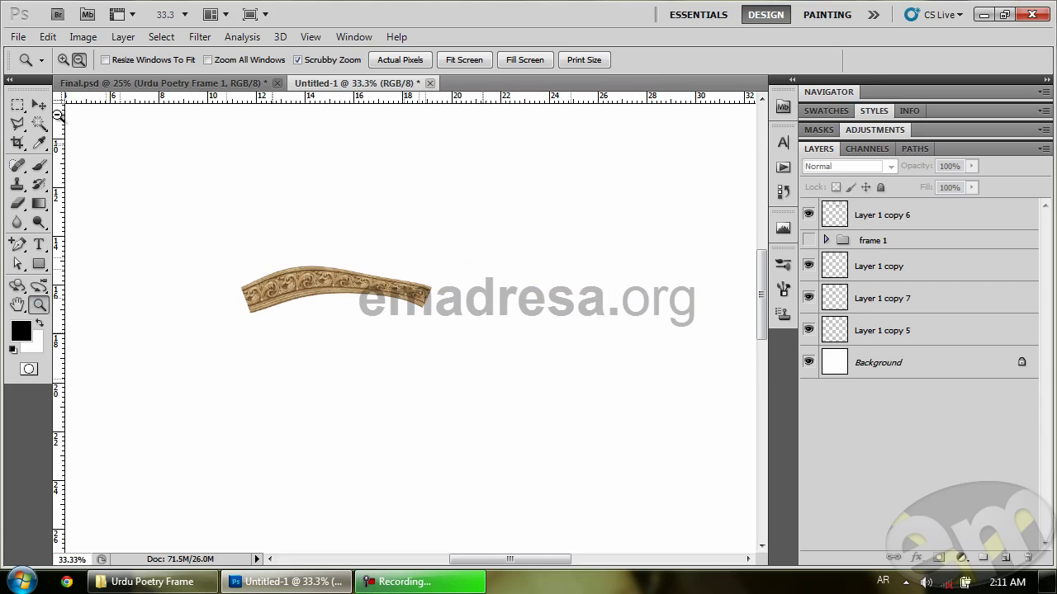
{"action": "left_click", "coordinate": [39, 105]}
{"action": "left_click_drag", "start_coordinate": [309, 291], "coordinate": [487, 246]}
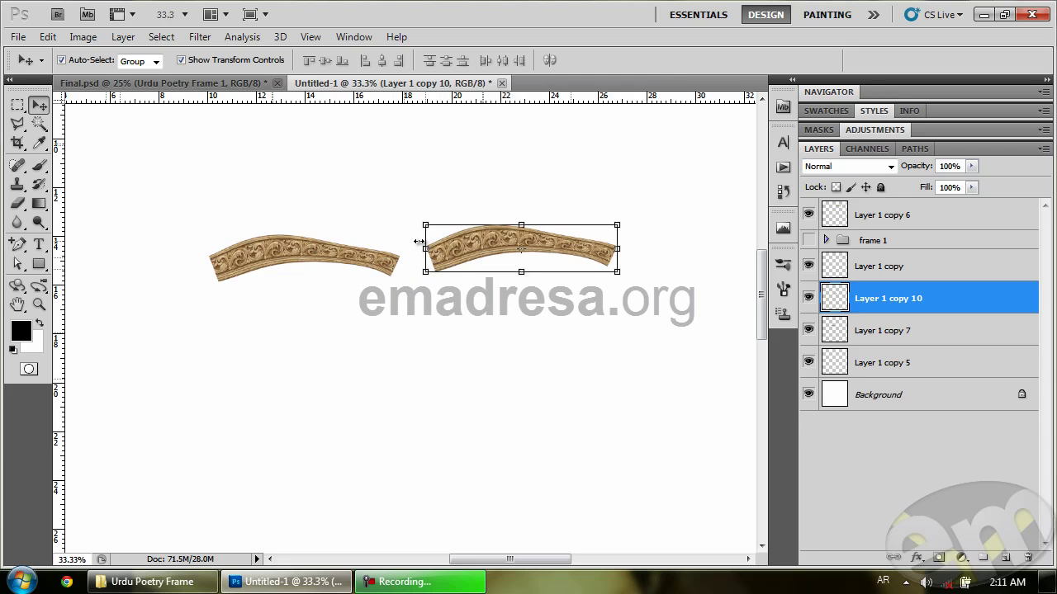
{"action": "left_click", "coordinate": [47, 38]}
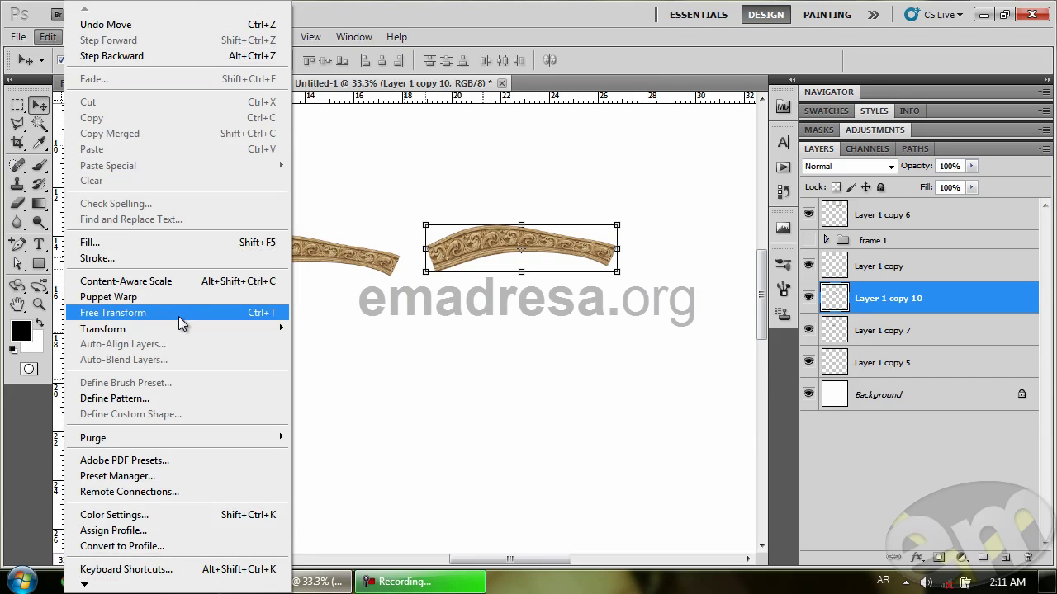
{"action": "mouse_move", "coordinate": [177, 330]}
{"action": "left_click", "coordinate": [379, 509]}
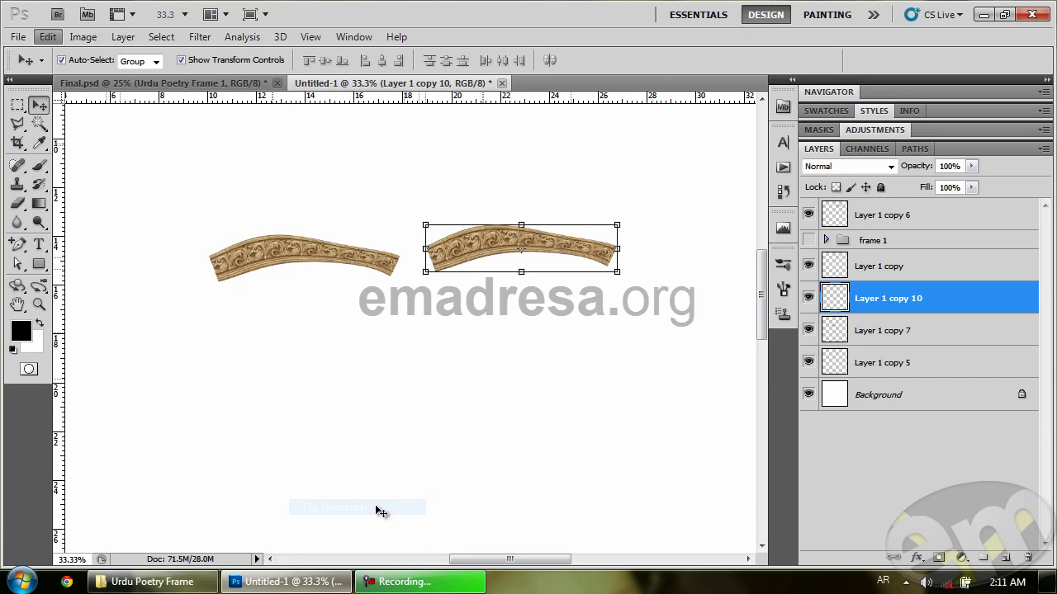
{"action": "left_click", "coordinate": [467, 394]}
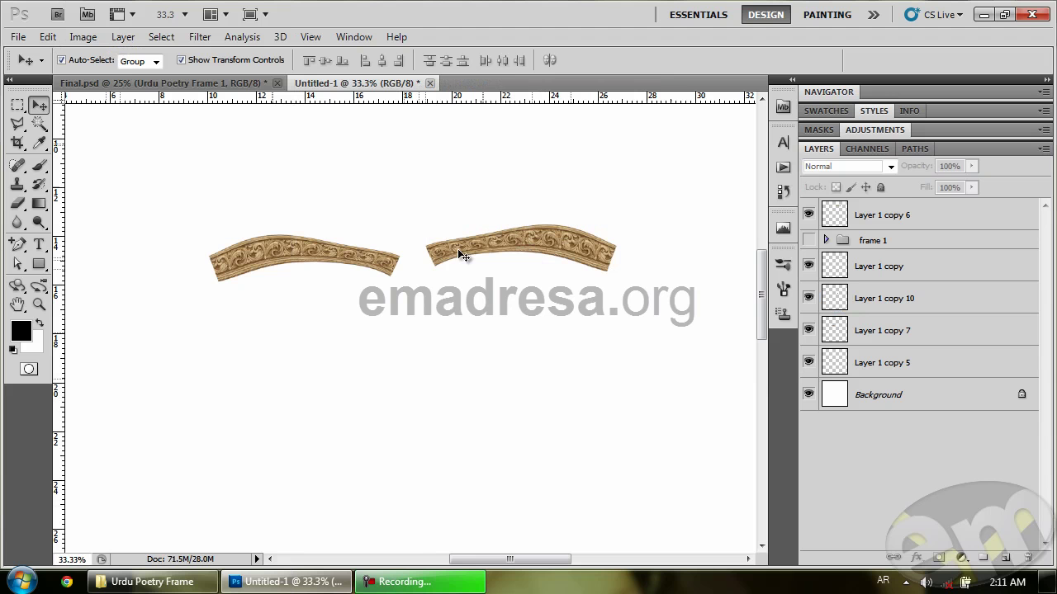
Slide Layer 1 copy 10 onto the left piece and align both pieces' vertical centres.
{"action": "left_click", "coordinate": [41, 304]}
{"action": "left_click", "coordinate": [405, 262], "text": "alt"}
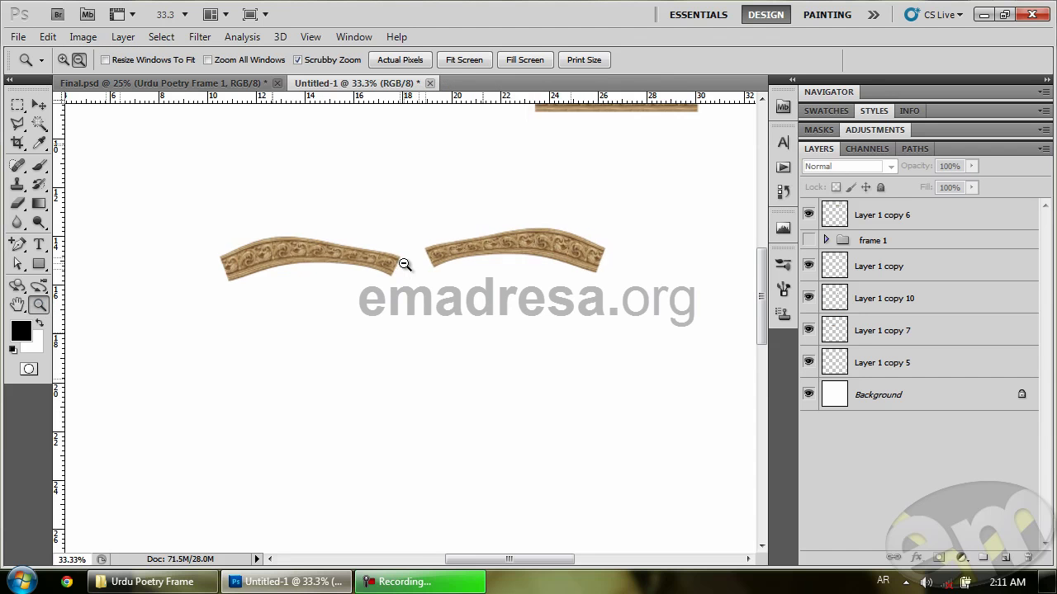
{"action": "left_click_drag", "start_coordinate": [415, 273], "coordinate": [517, 358]}
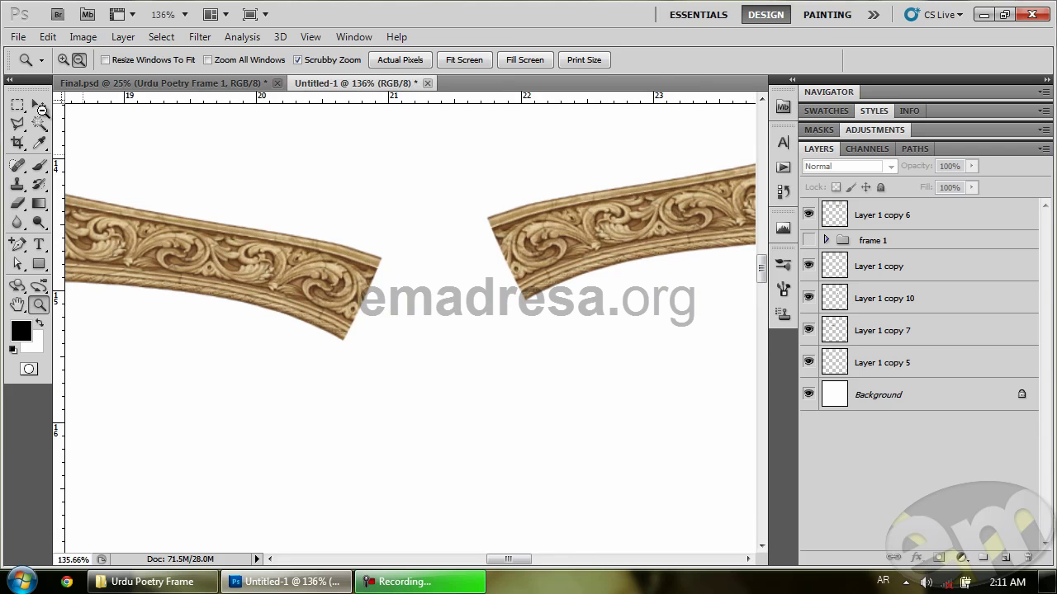
{"action": "left_click", "coordinate": [39, 105]}
{"action": "left_click", "coordinate": [549, 233]}
{"action": "left_click_drag", "start_coordinate": [553, 245], "coordinate": [342, 286]}
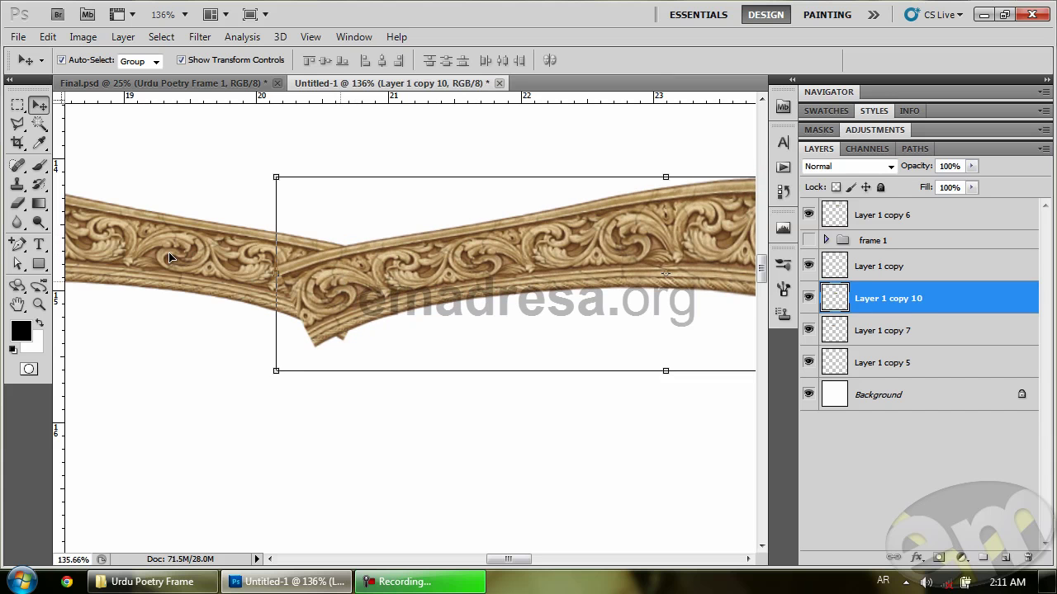
{"action": "left_click", "coordinate": [168, 251], "text": "shift"}
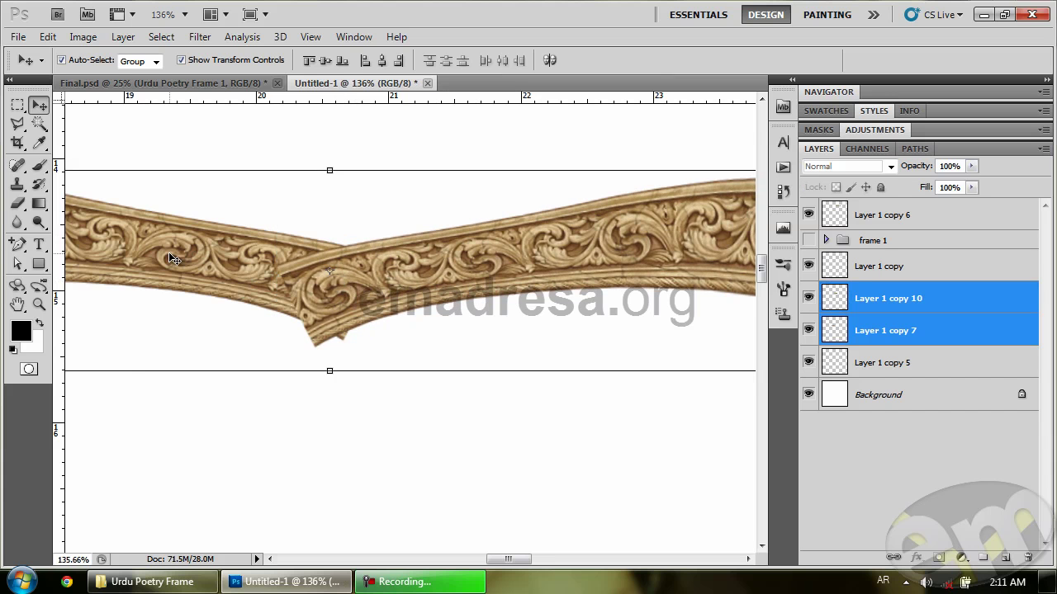
{"action": "left_click", "coordinate": [326, 62]}
{"action": "left_click", "coordinate": [387, 329]}
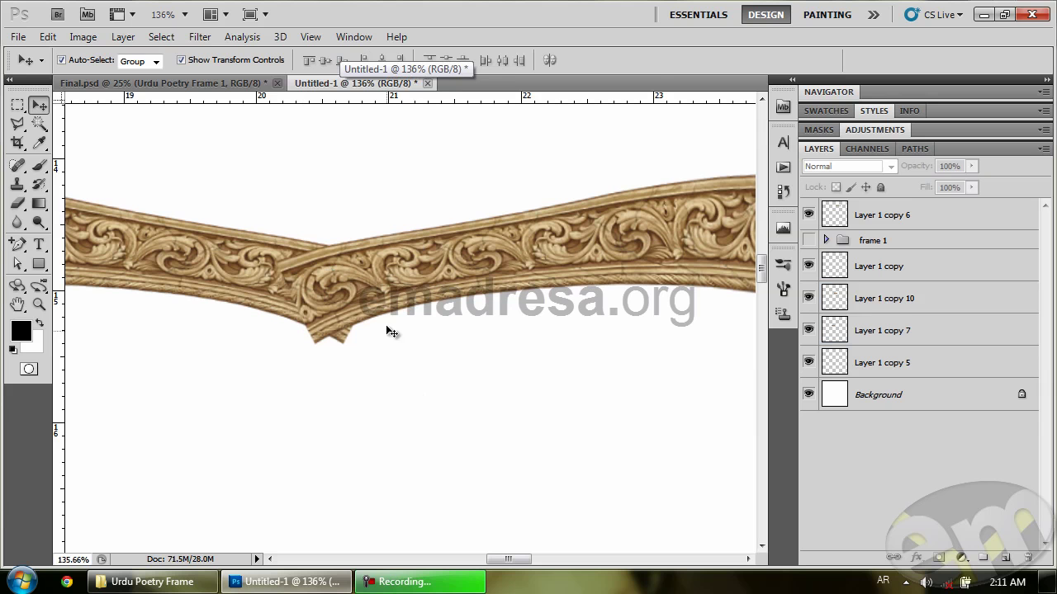
{"action": "left_click", "coordinate": [388, 292]}
{"action": "key", "text": "z"}
{"action": "left_click_drag", "start_coordinate": [411, 283], "coordinate": [467, 275]}
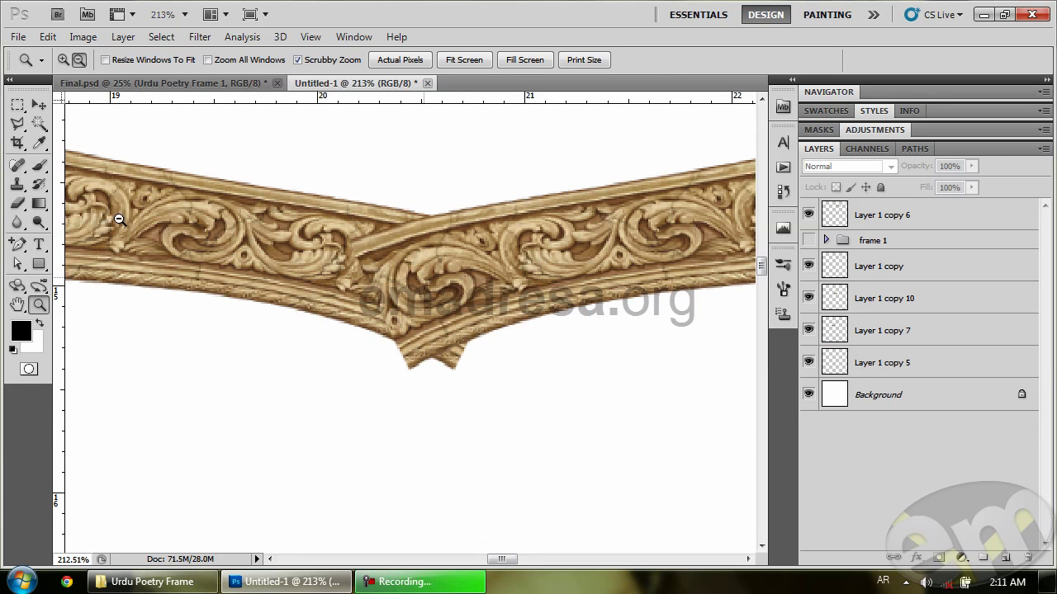
Outline the overlapping area at the V's point with the Polygonal Lasso.
{"action": "left_click", "coordinate": [19, 124]}
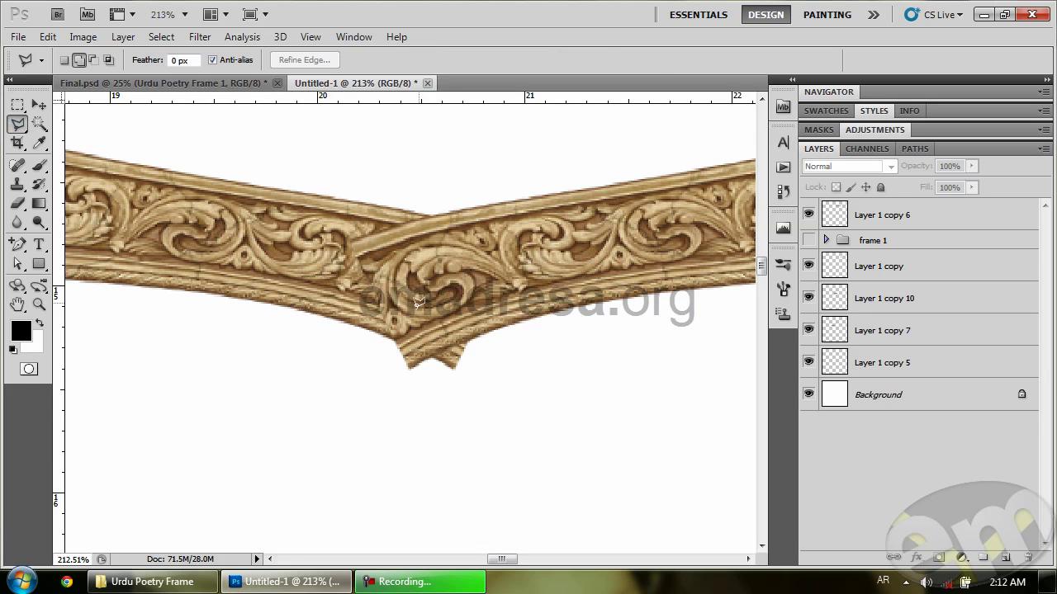
{"action": "left_click", "coordinate": [431, 370]}
{"action": "left_click", "coordinate": [431, 186]}
{"action": "left_click", "coordinate": [289, 178]}
{"action": "left_click", "coordinate": [301, 367]}
{"action": "left_click", "coordinate": [432, 415]}
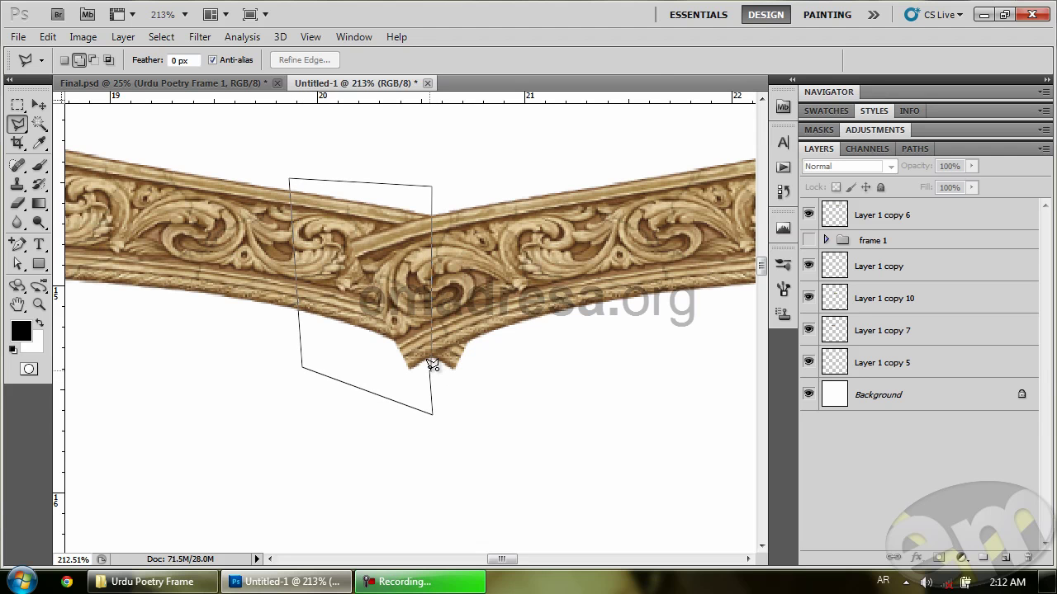
{"action": "double_click", "coordinate": [431, 365]}
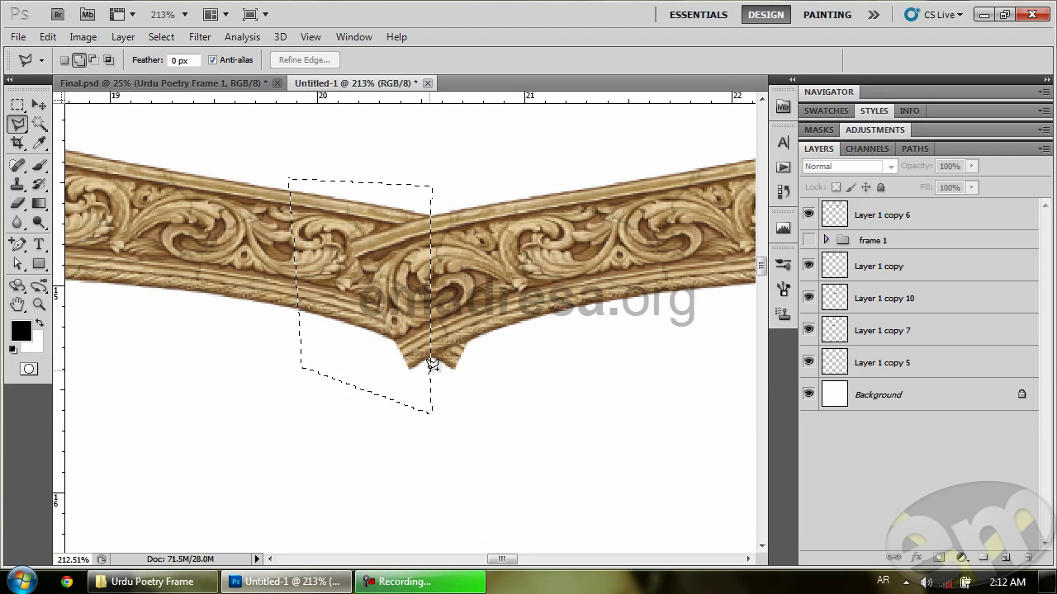
Delete the selected overlap from Layer 1 copy 10 and deselect.
{"action": "left_click", "coordinate": [39, 105]}
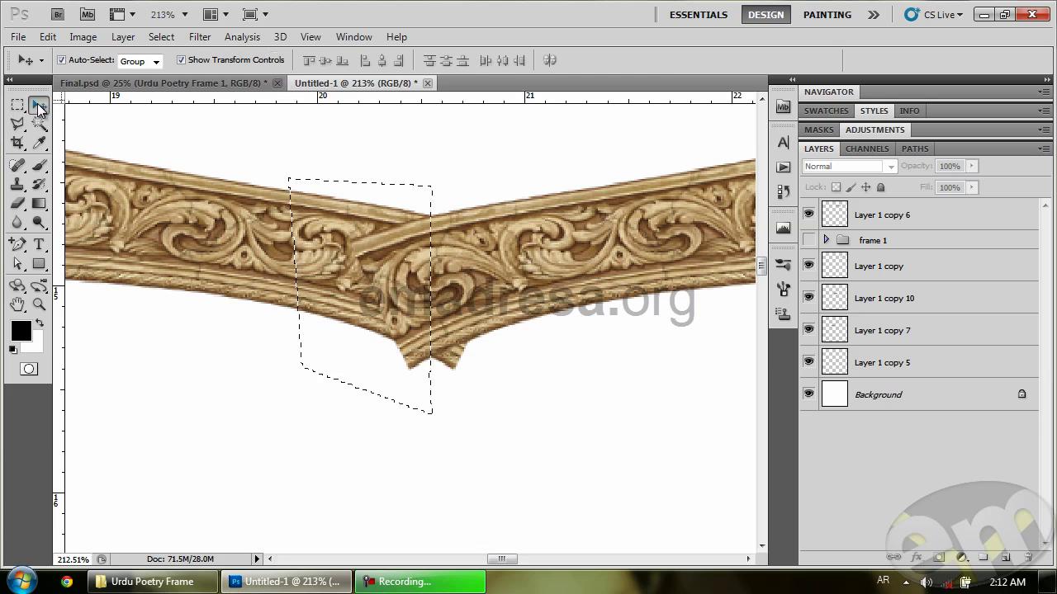
{"action": "left_click", "coordinate": [533, 257]}
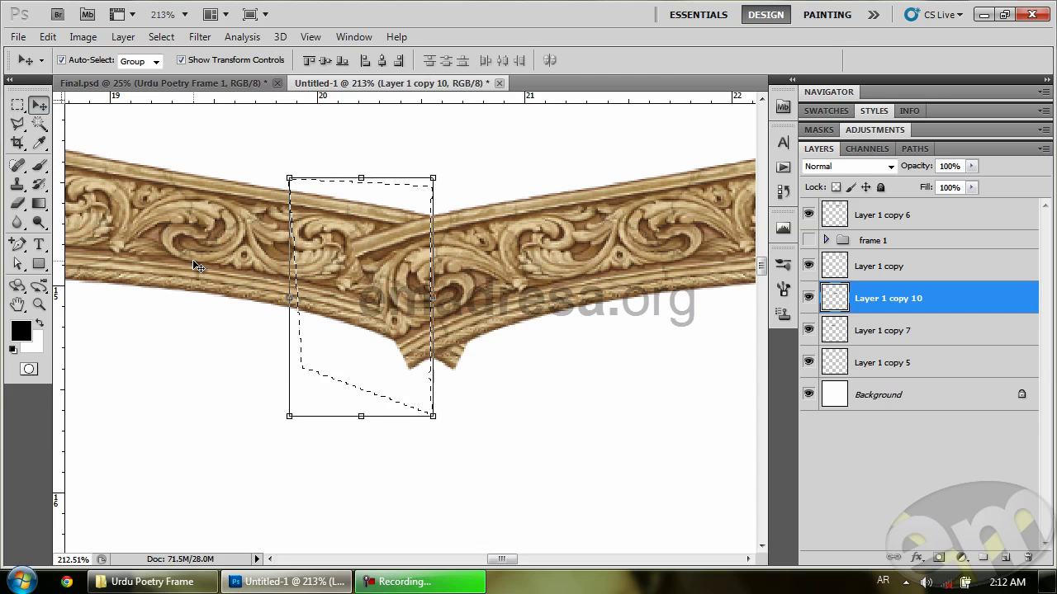
{"action": "key", "text": "Delete"}
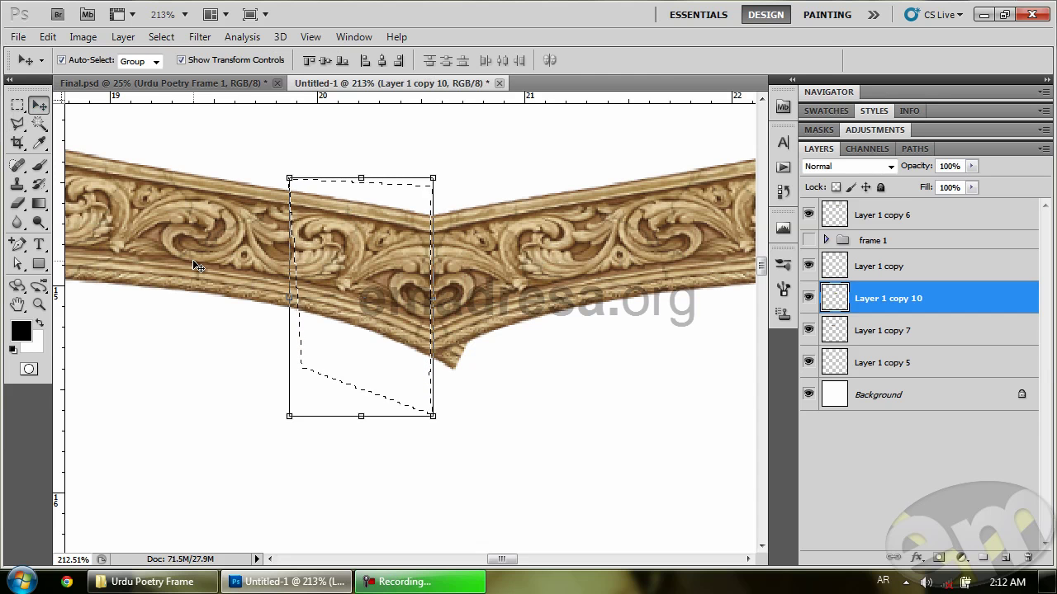
{"action": "key", "text": "ctrl+d"}
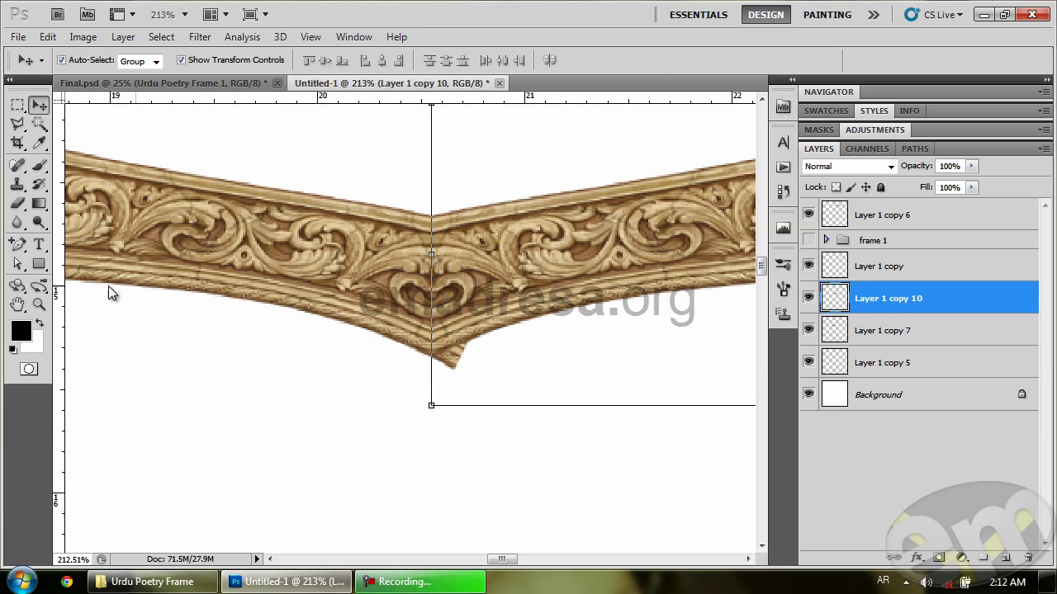
{"action": "left_click", "coordinate": [141, 183]}
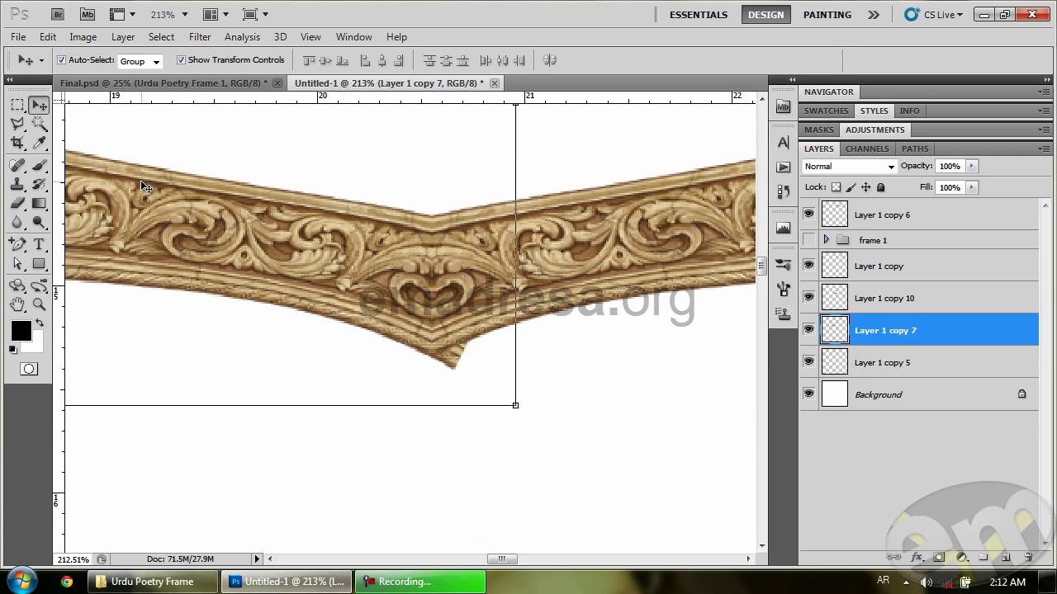
Erase the stray bit at the bottom tip with a 15 px hard eraser, then zoom out to 33.3%.
{"action": "left_click", "coordinate": [16, 205]}
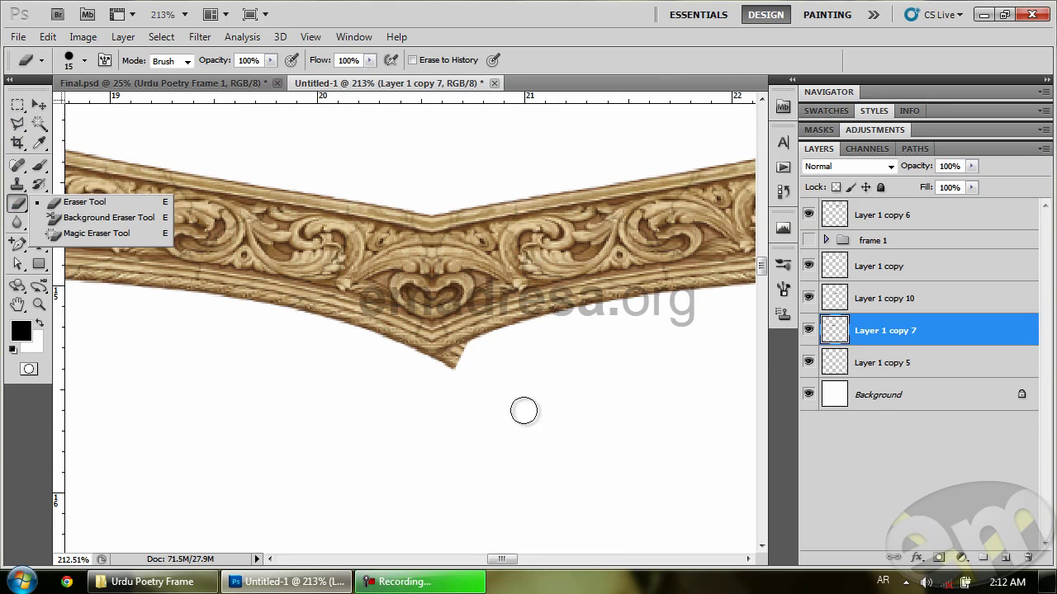
{"action": "right_click", "coordinate": [465, 395]}
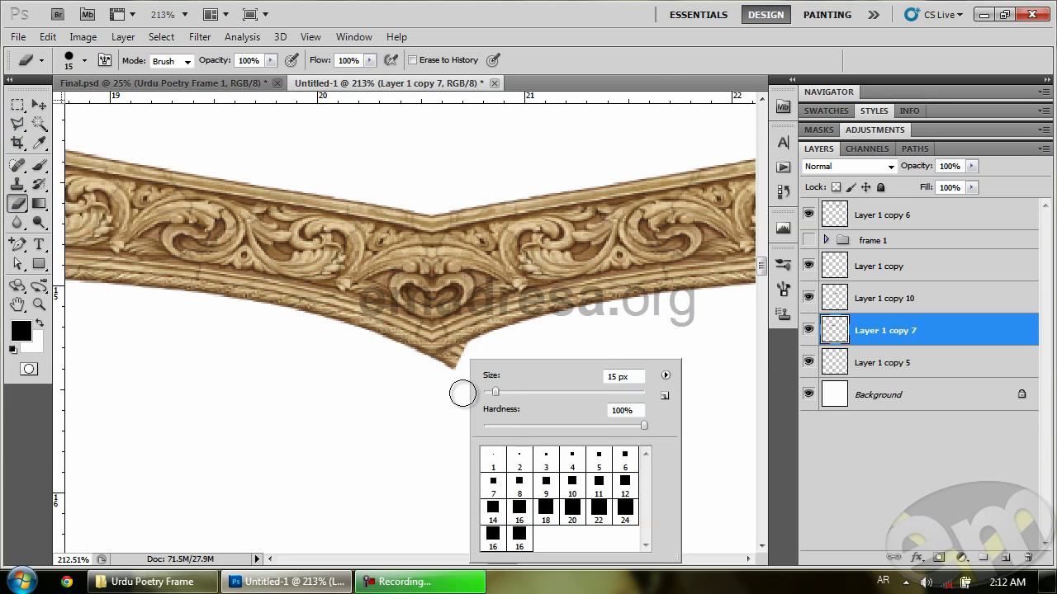
{"action": "left_click", "coordinate": [322, 88]}
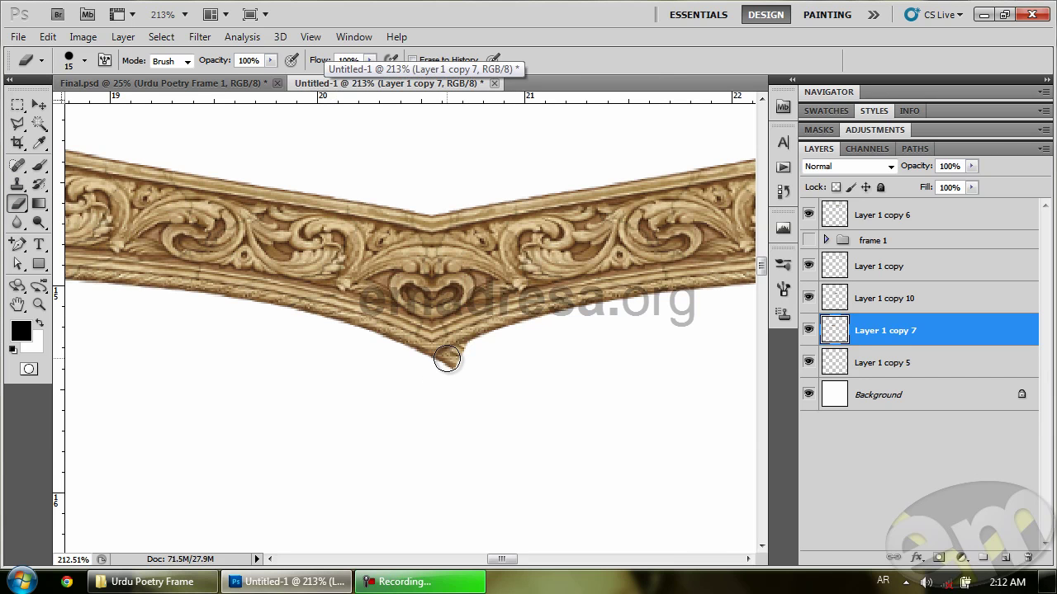
{"action": "left_click_drag", "start_coordinate": [448, 359], "coordinate": [465, 361]}
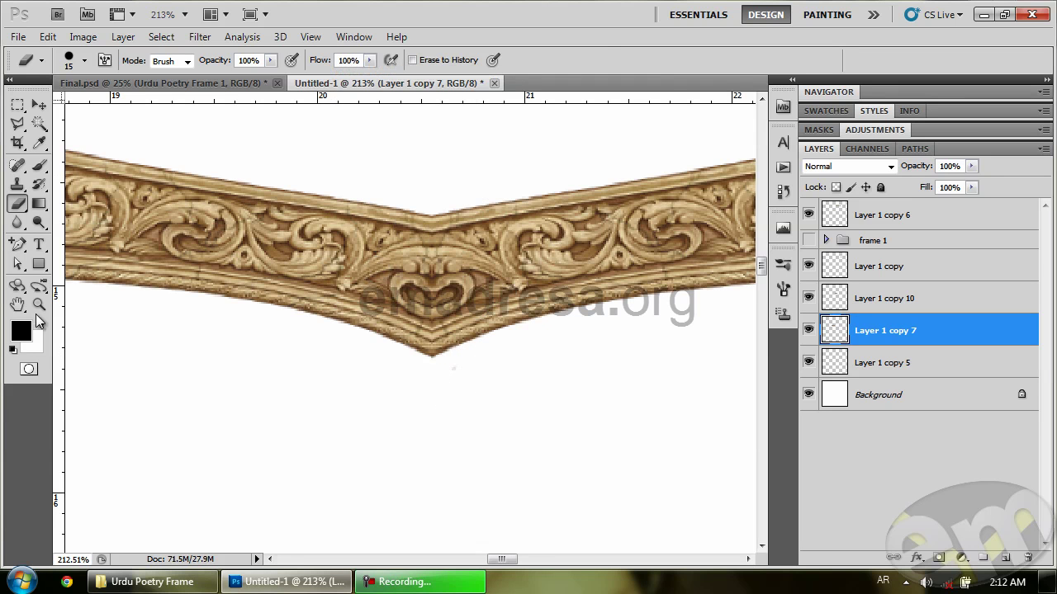
{"action": "left_click", "coordinate": [39, 304]}
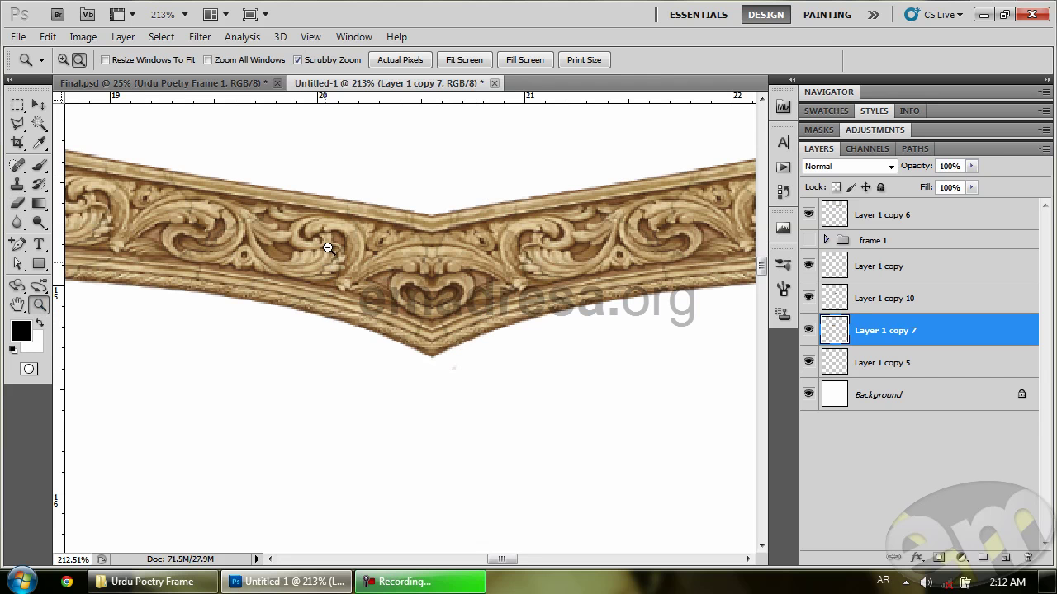
{"action": "left_click", "coordinate": [409, 63]}
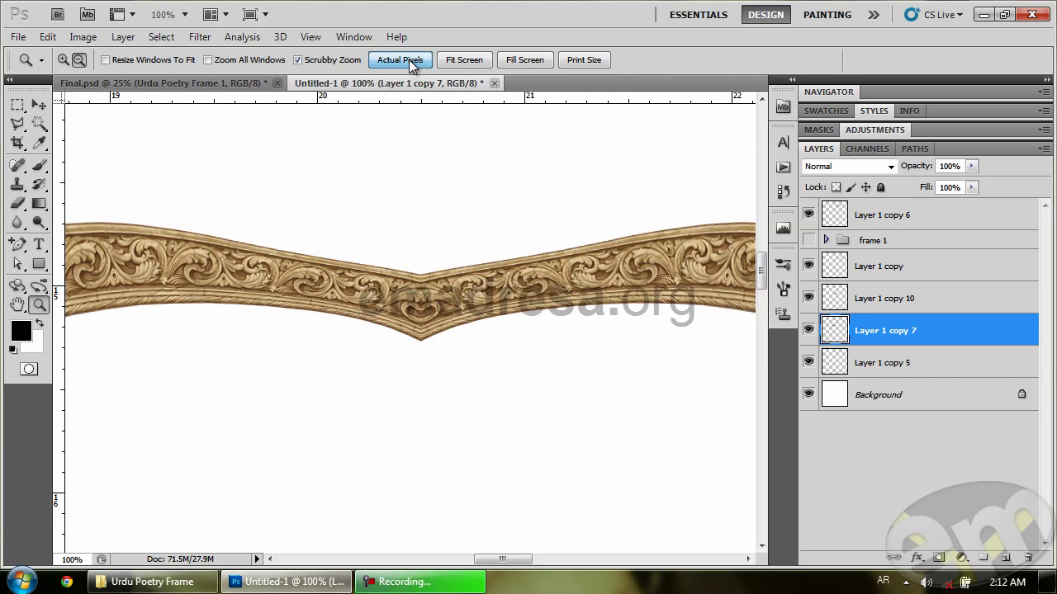
{"action": "left_click", "coordinate": [414, 314]}
{"action": "left_click", "coordinate": [414, 314]}
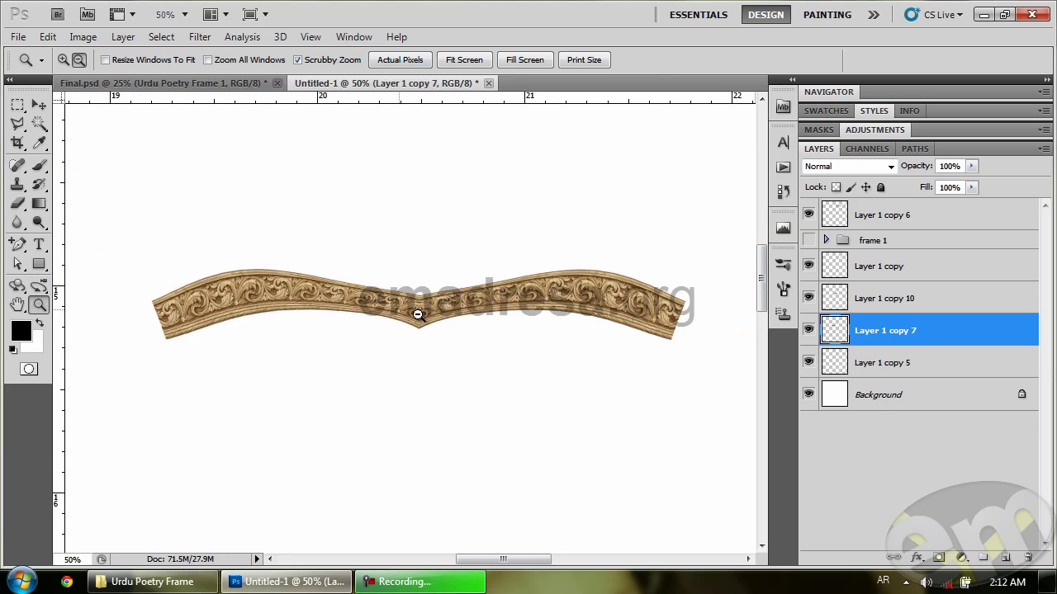
{"action": "left_click", "coordinate": [414, 314]}
Merge the two curved frame pieces into one layer with Ctrl+E.
{"action": "left_click", "coordinate": [39, 105]}
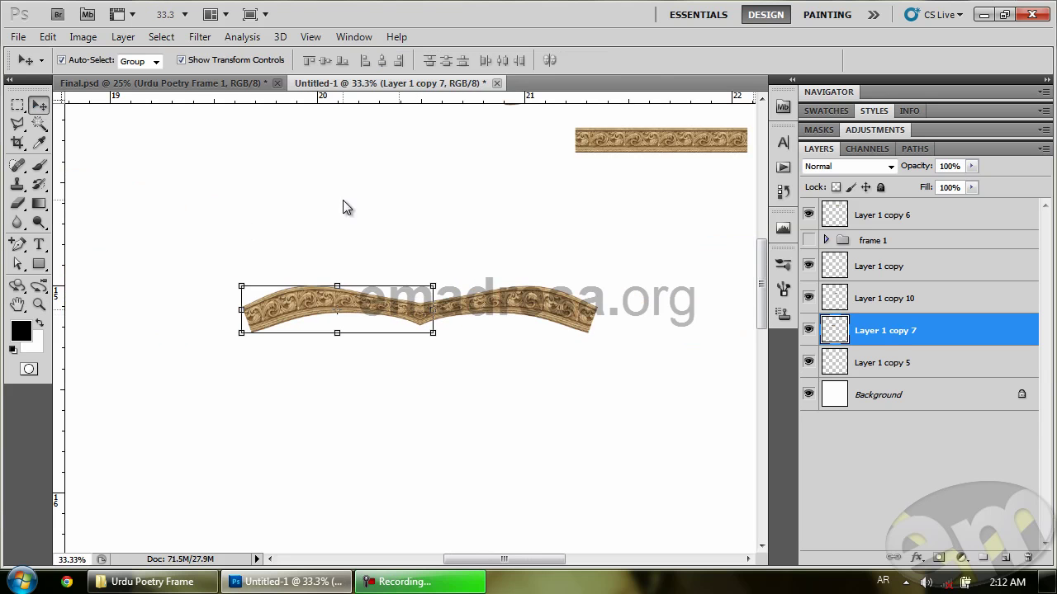
{"action": "left_click", "coordinate": [348, 206]}
{"action": "left_click_drag", "start_coordinate": [578, 386], "coordinate": [256, 291]}
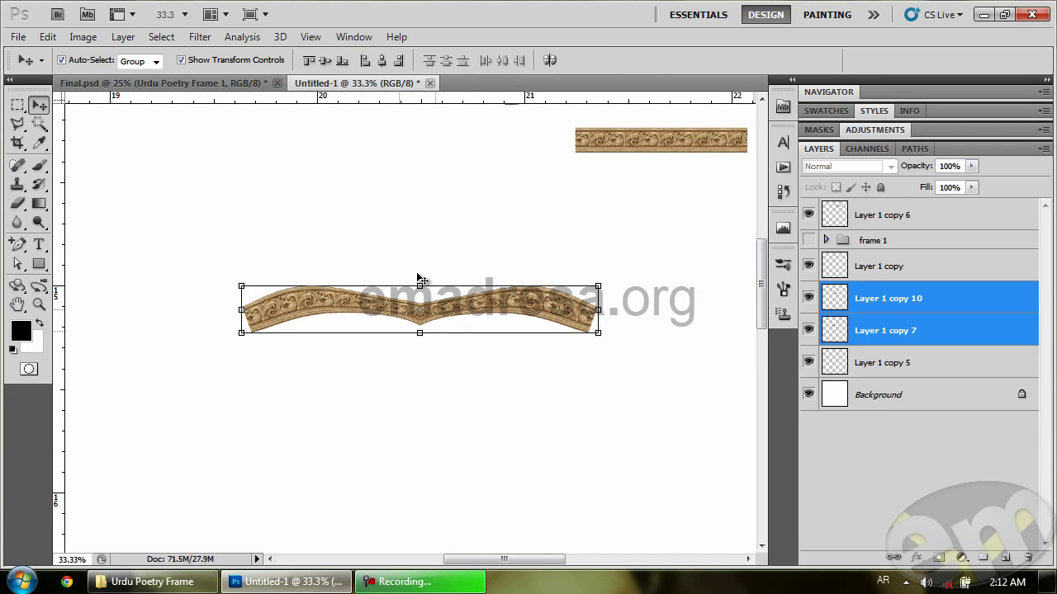
{"action": "key", "text": "ctrl+e"}
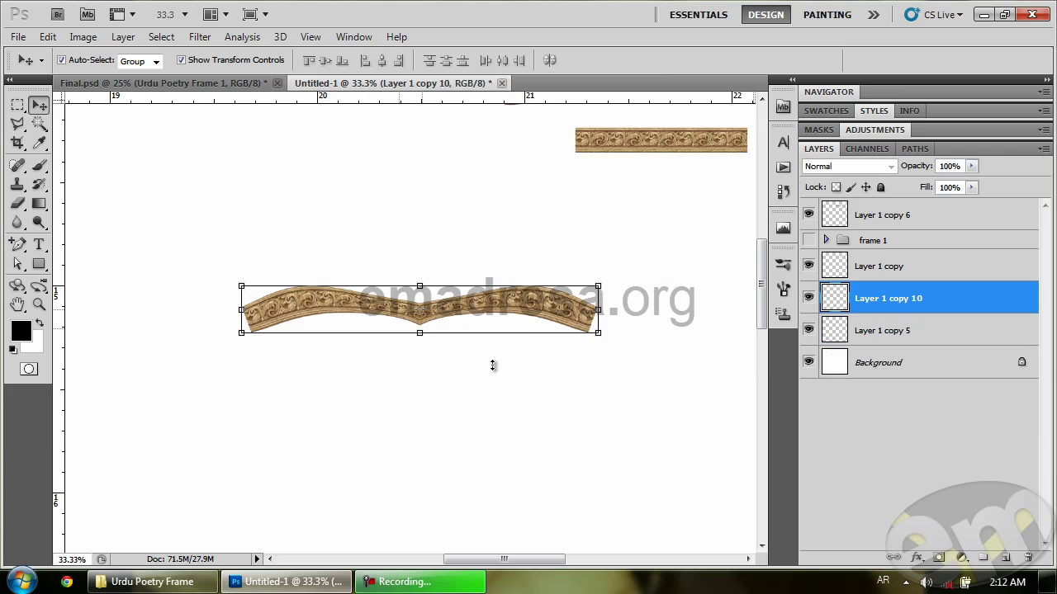
{"action": "left_click", "coordinate": [592, 339]}
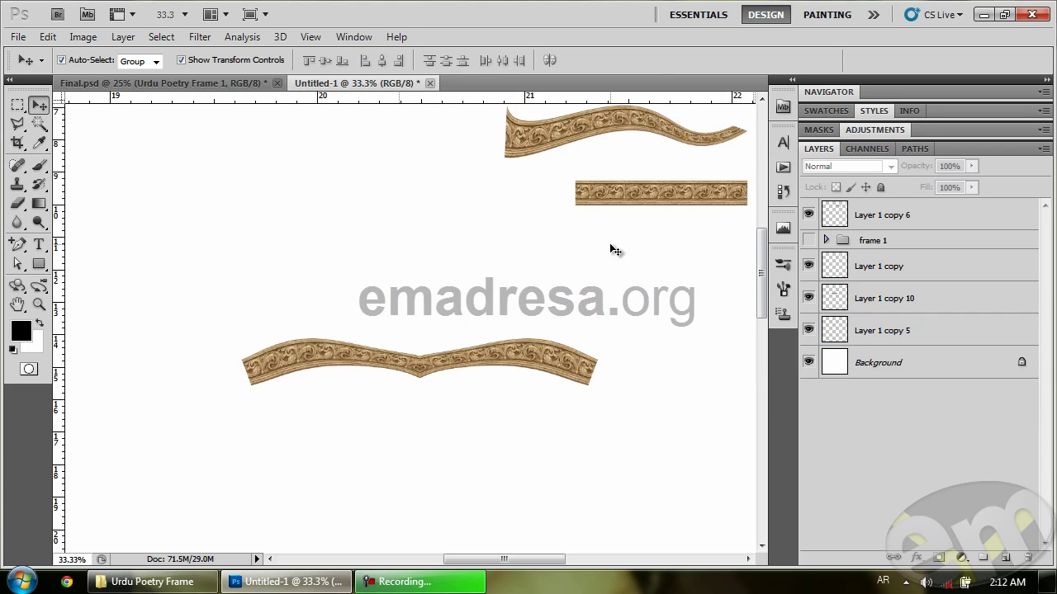
Copy the ornament downward, flip it vertically, and place another copy between them.
{"action": "scroll", "coordinate": [615, 250], "scroll_direction": "up", "scroll_amount": 1}
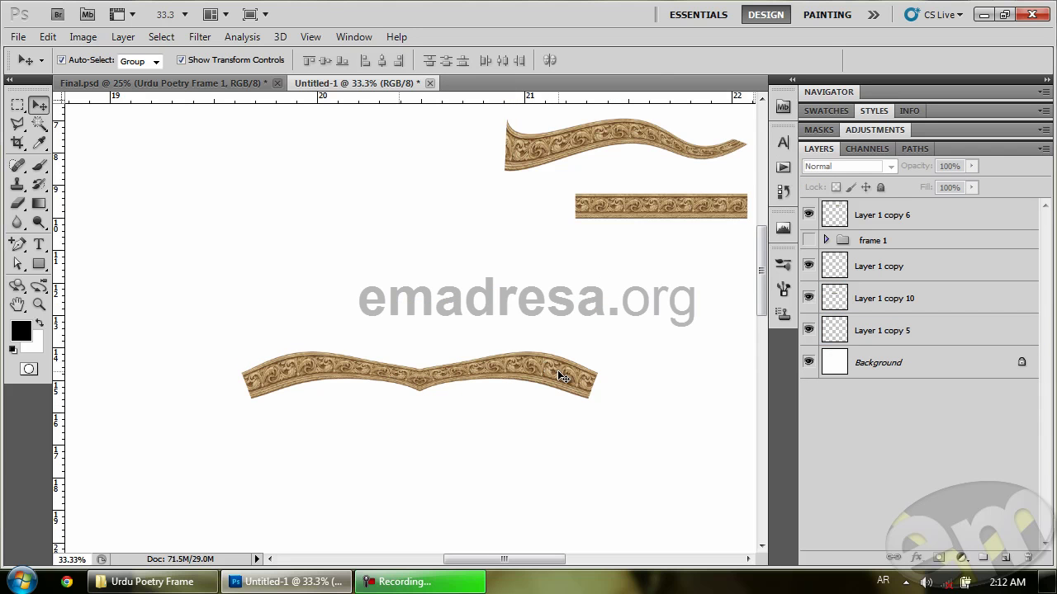
{"action": "scroll", "coordinate": [532, 335], "scroll_direction": "down", "scroll_amount": 5}
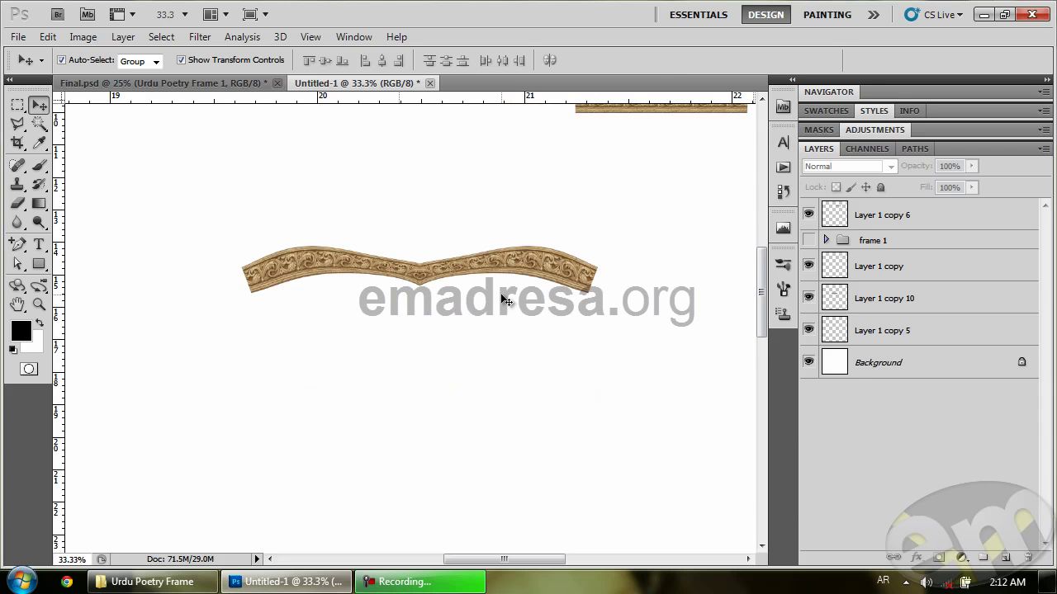
{"action": "scroll", "coordinate": [528, 258], "scroll_direction": "down", "scroll_amount": 1}
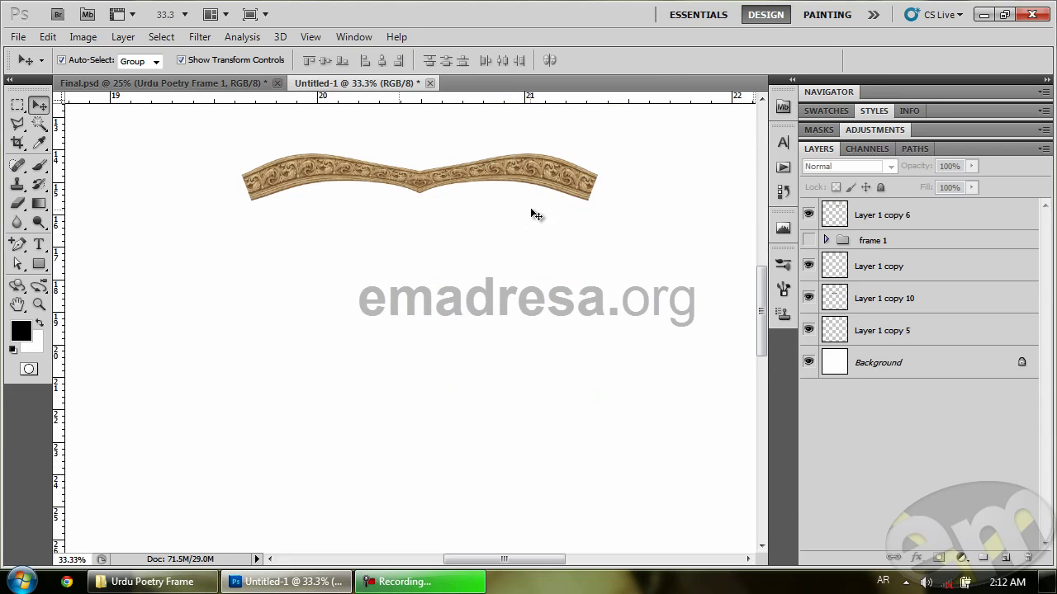
{"action": "left_click_drag", "start_coordinate": [558, 175], "coordinate": [548, 429], "text": "alt"}
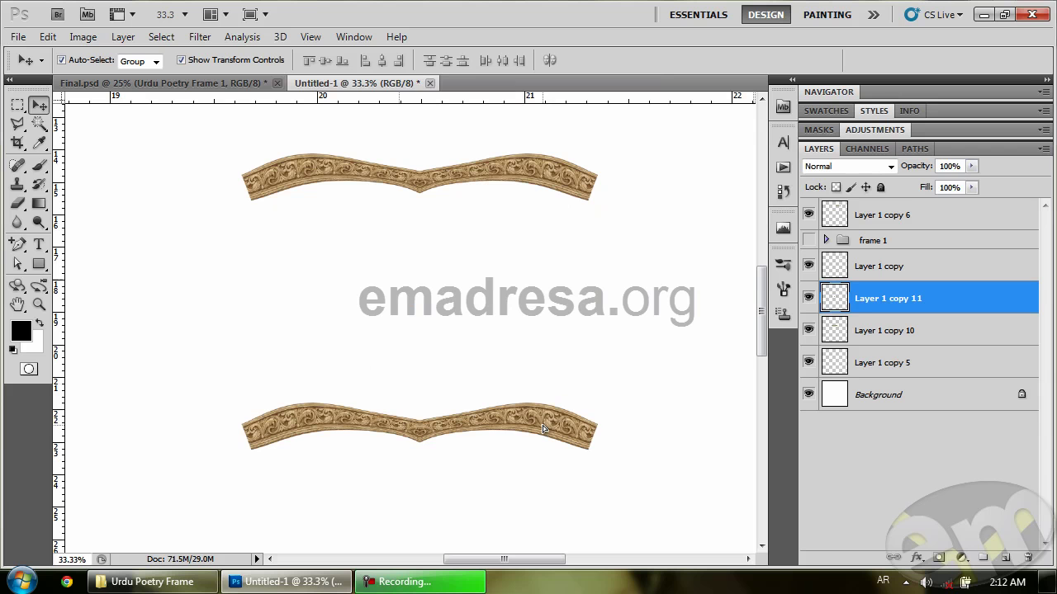
{"action": "left_click", "coordinate": [48, 36]}
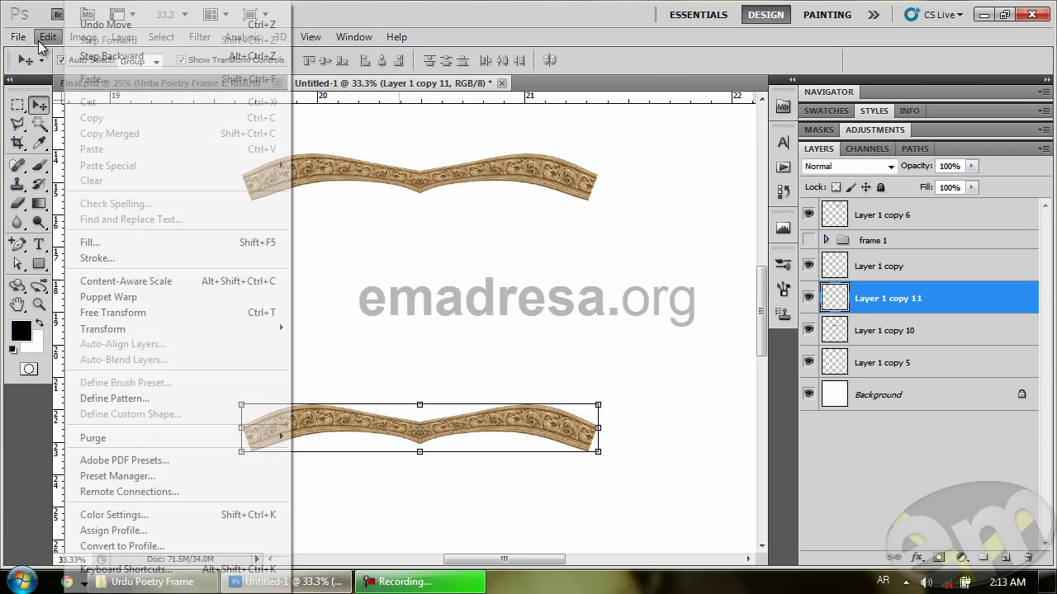
{"action": "mouse_move", "coordinate": [235, 329]}
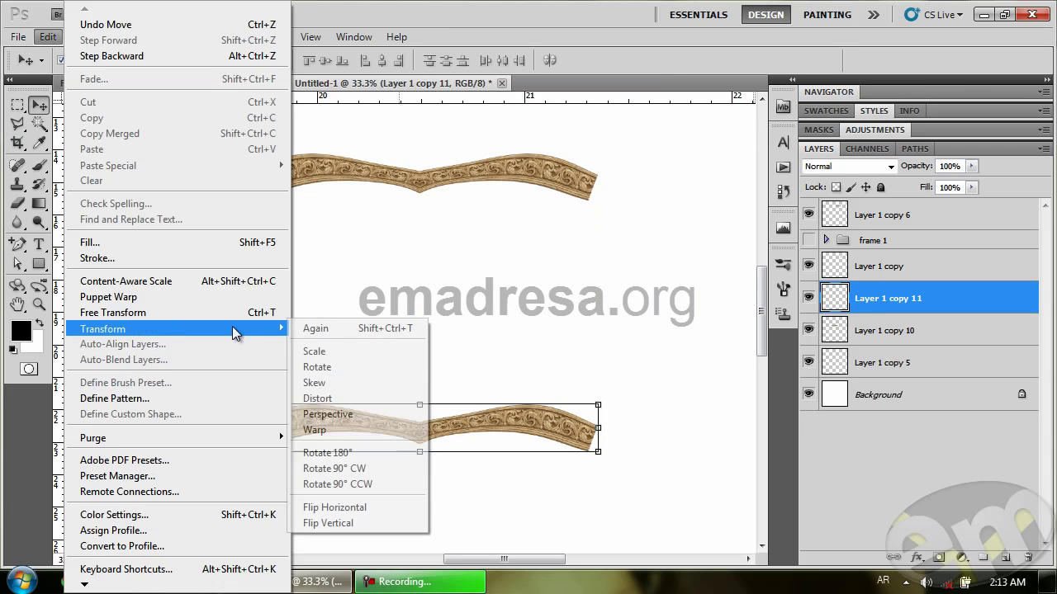
{"action": "left_click", "coordinate": [363, 523]}
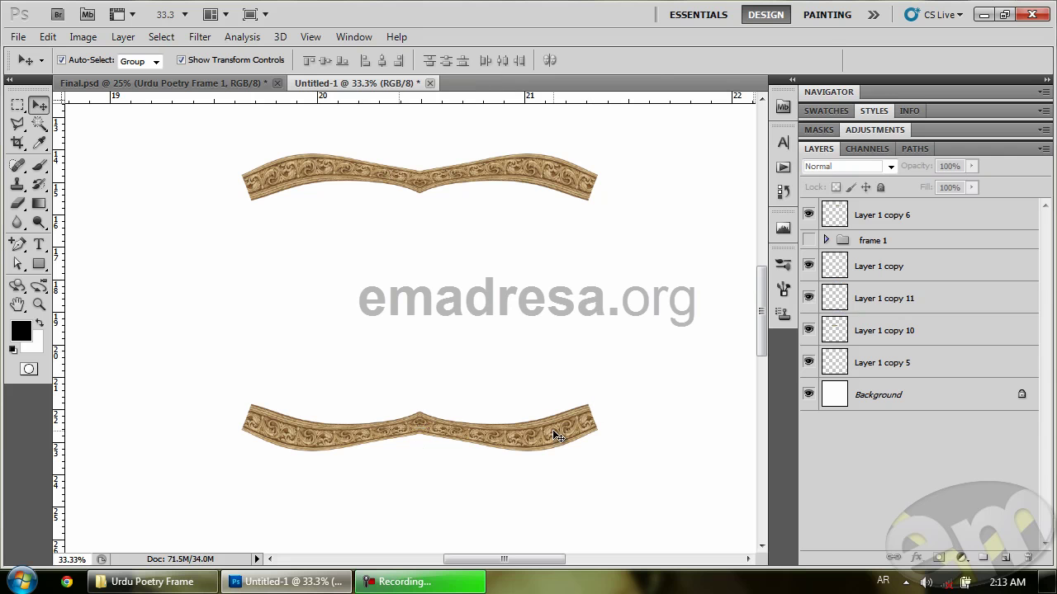
{"action": "left_click_drag", "start_coordinate": [552, 429], "coordinate": [552, 341]}
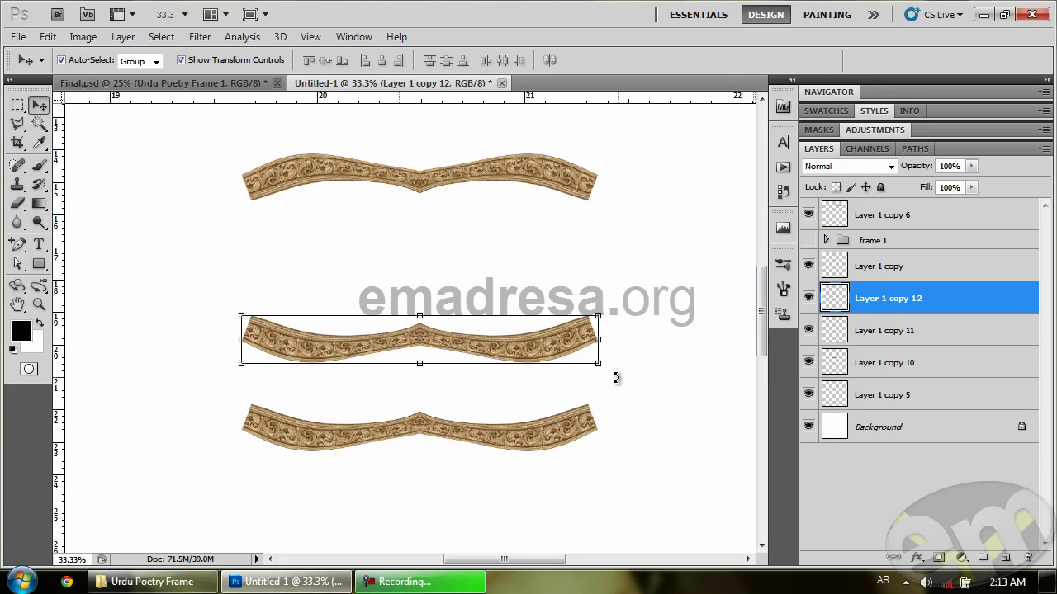
Rotate the middle ornament -90° and move it to the top piece's right end.
{"action": "left_click_drag", "start_coordinate": [616, 377], "coordinate": [443, 198]}
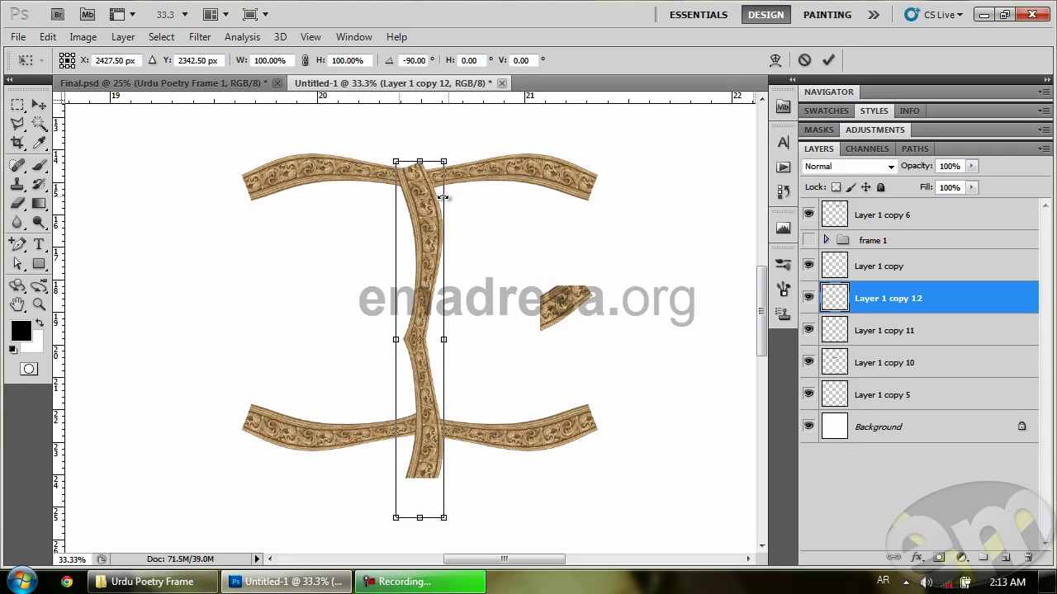
{"action": "key", "text": "Return"}
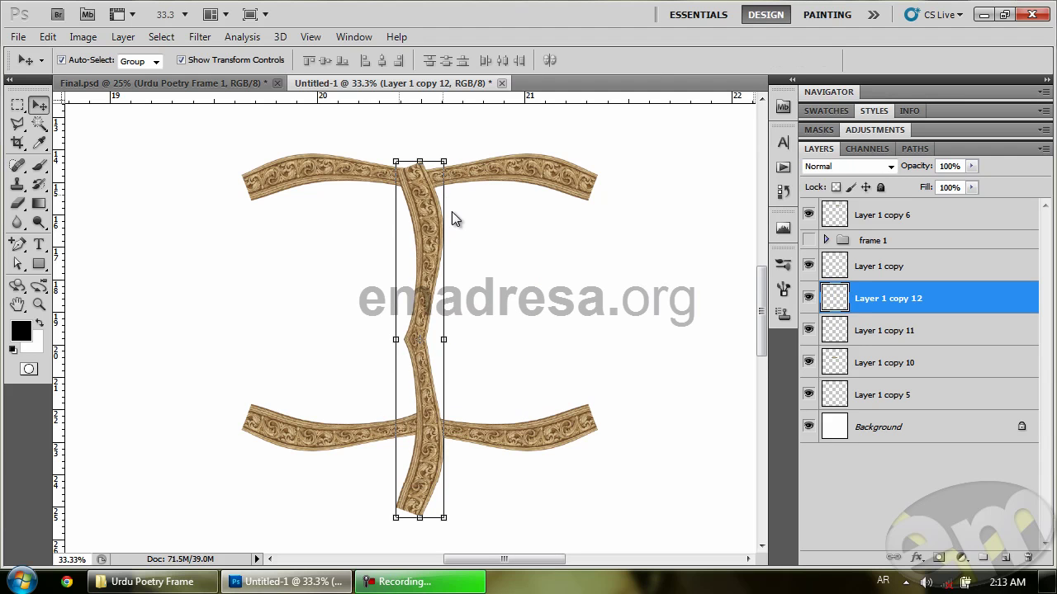
{"action": "left_click_drag", "start_coordinate": [415, 218], "coordinate": [585, 228]}
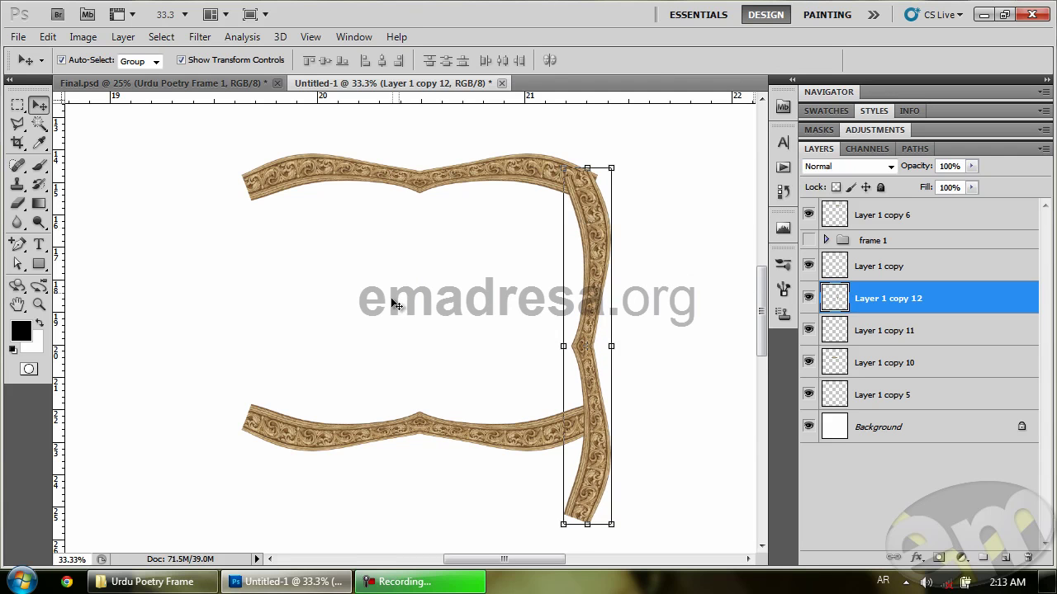
Delete the flipped bottom copy, Layer 1 copy 11, and zoom into the top-right corner.
{"action": "left_click", "coordinate": [394, 300]}
{"action": "left_click", "coordinate": [405, 426]}
{"action": "key", "text": "Delete"}
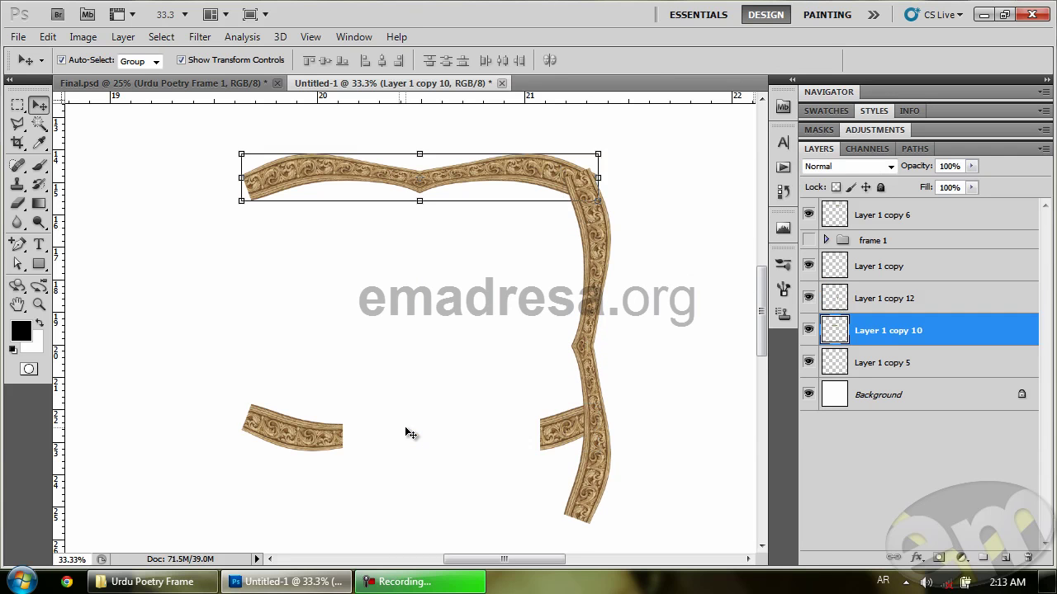
{"action": "left_click", "coordinate": [393, 246]}
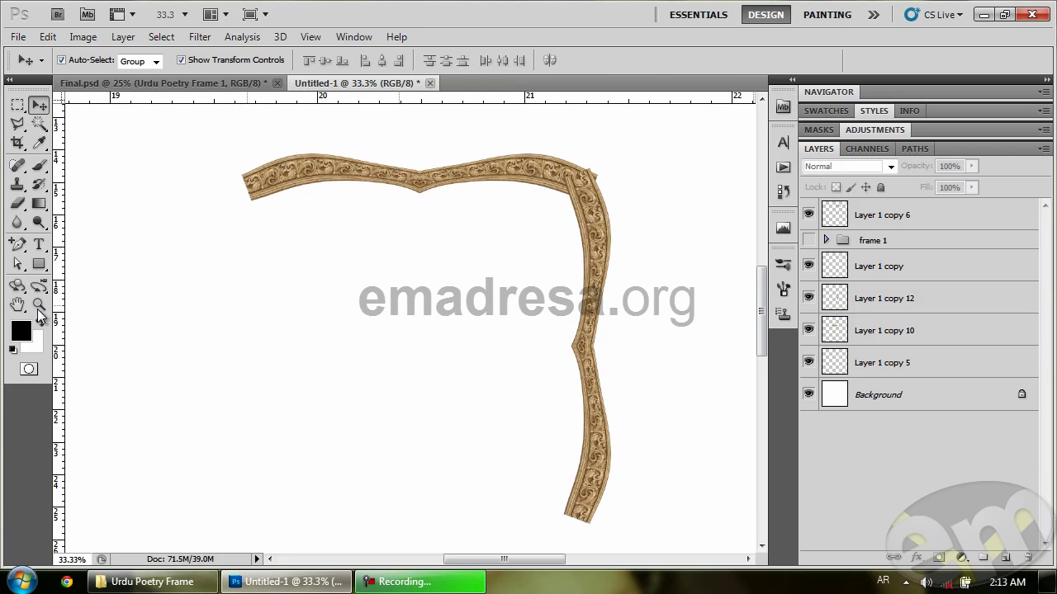
{"action": "left_click", "coordinate": [38, 309]}
{"action": "left_click_drag", "start_coordinate": [570, 157], "coordinate": [621, 302]}
{"action": "key", "text": "v"}
{"action": "left_click", "coordinate": [621, 303]}
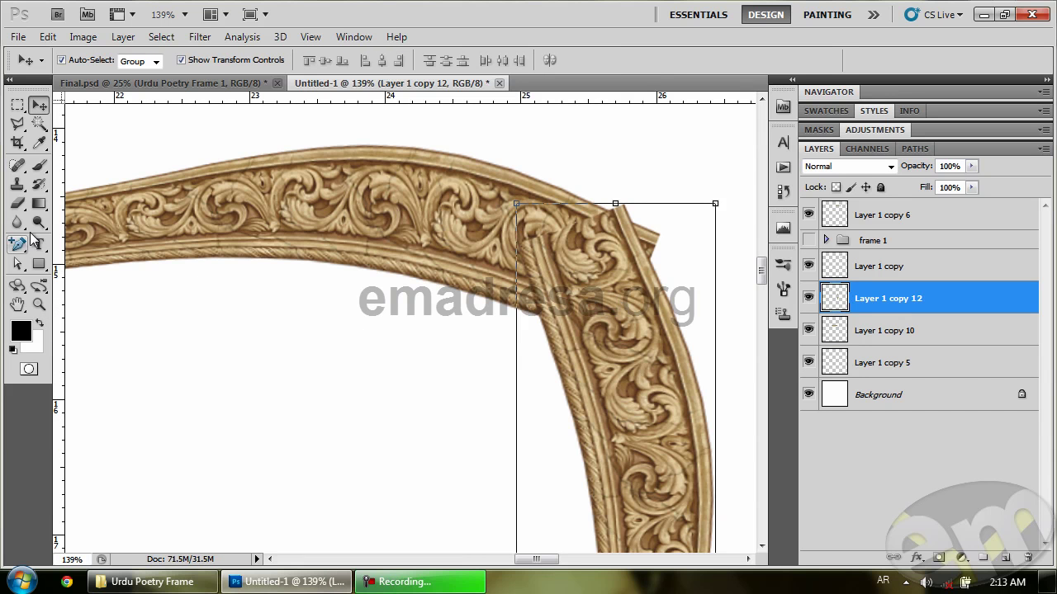
Lasso-select the overlapping ornament ends at the corner, delete them, and deselect.
{"action": "left_click", "coordinate": [38, 307]}
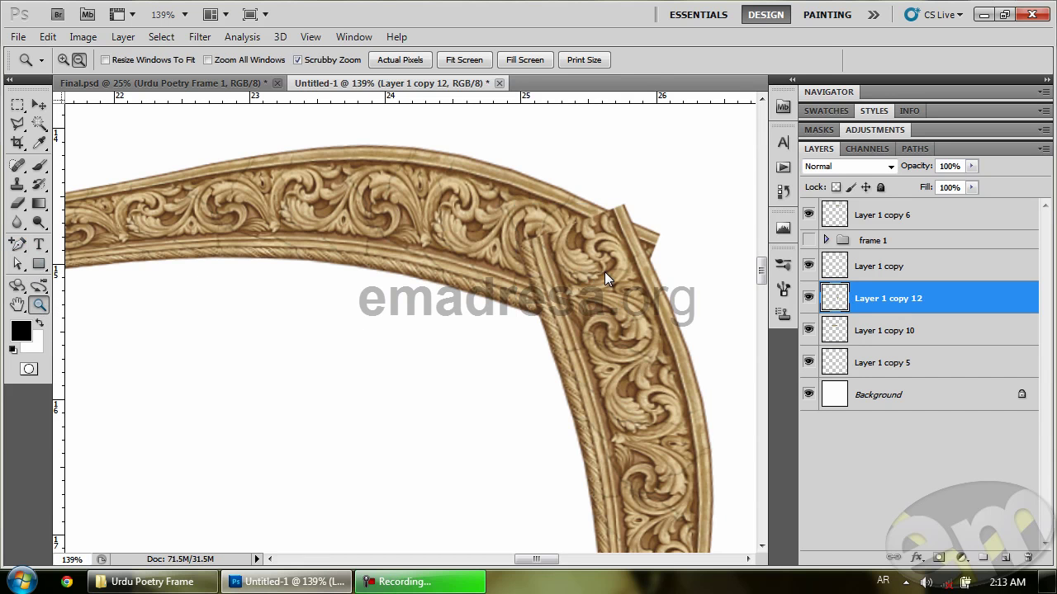
{"action": "left_click_drag", "start_coordinate": [601, 270], "coordinate": [632, 295]}
{"action": "left_click", "coordinate": [18, 123]}
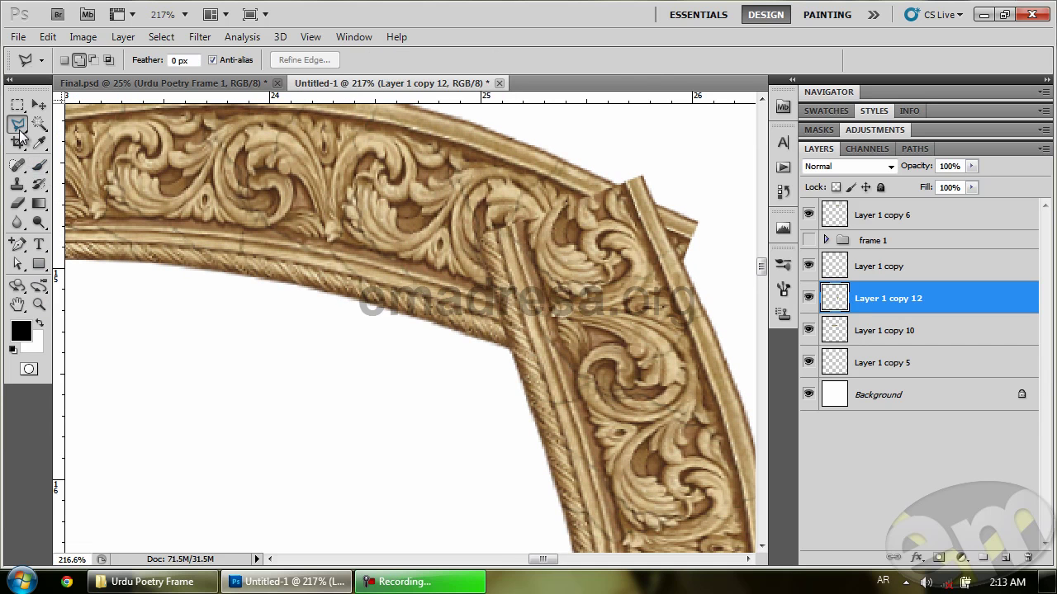
{"action": "left_click", "coordinate": [490, 368]}
{"action": "left_click", "coordinate": [704, 153]}
{"action": "left_click", "coordinate": [527, 140]}
{"action": "left_click", "coordinate": [373, 321]}
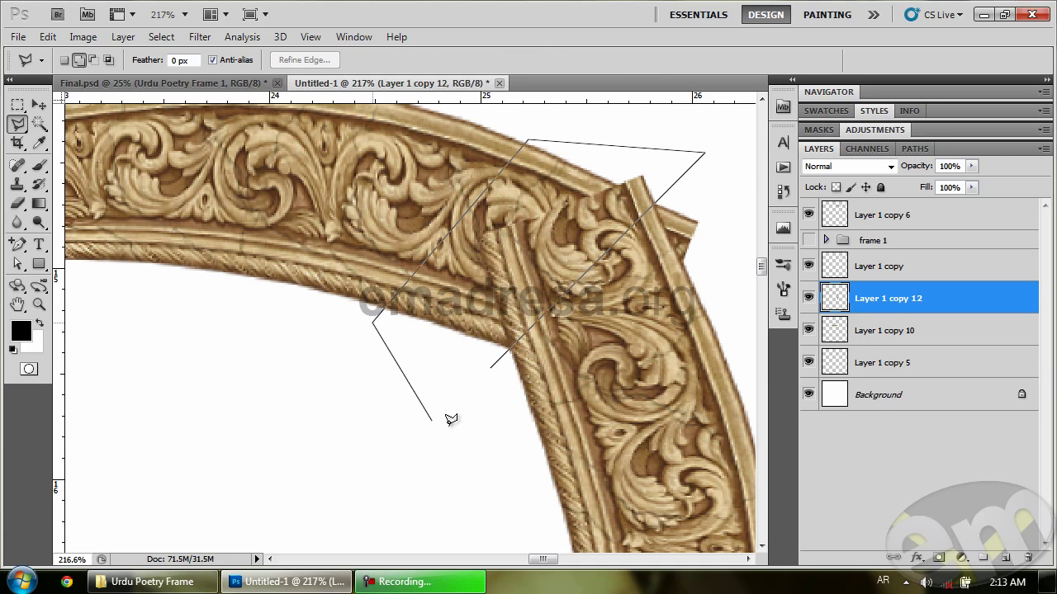
{"action": "left_click", "coordinate": [449, 426]}
{"action": "left_click", "coordinate": [492, 363]}
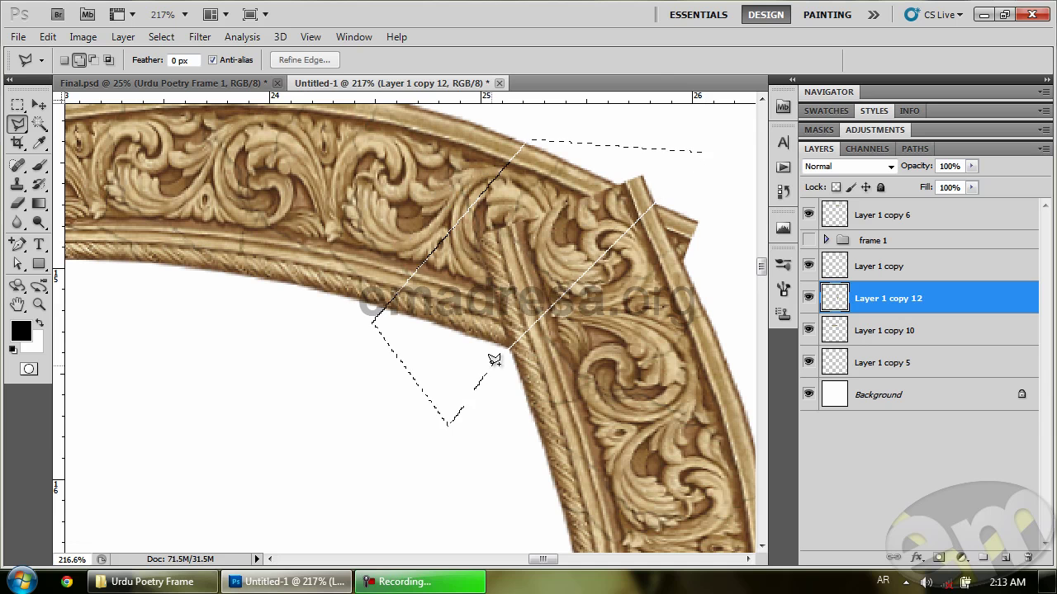
{"action": "key", "text": "Delete"}
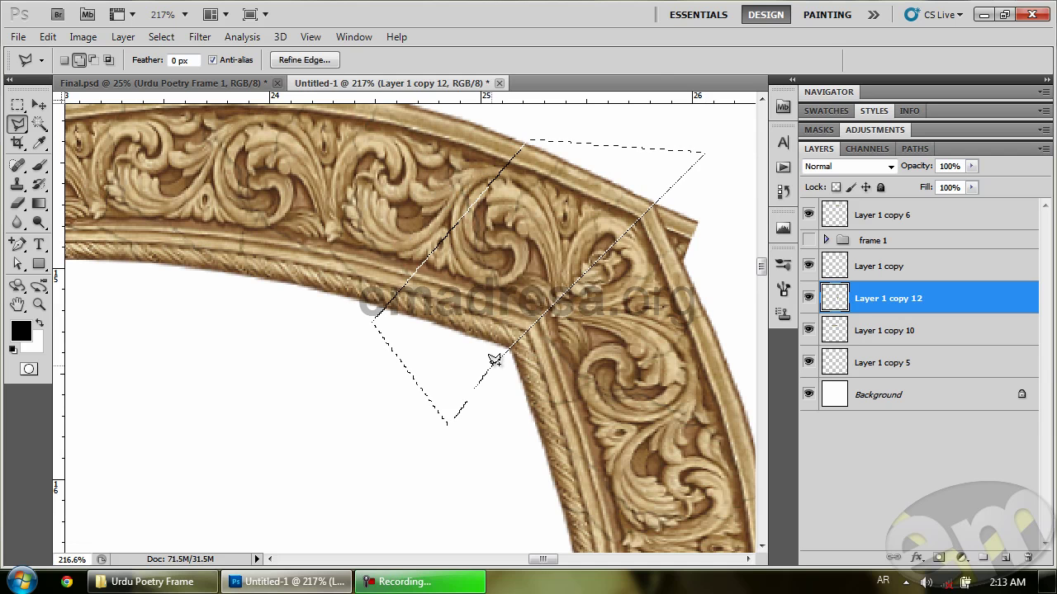
{"action": "key", "text": "ctrl+d"}
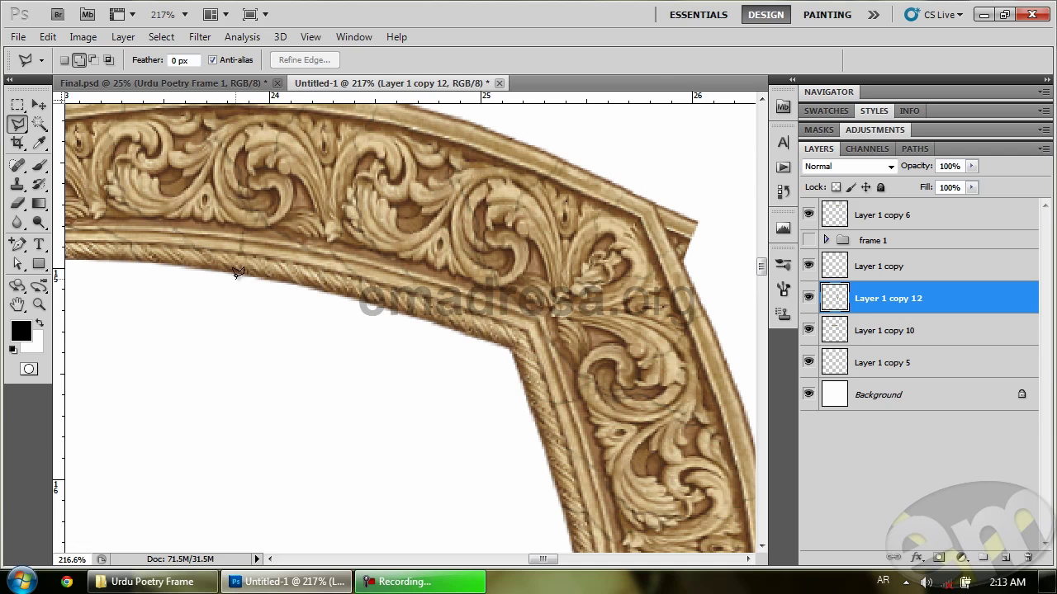
Erase the stray tip at the outer corner of Layer 1 copy 10.
{"action": "left_click", "coordinate": [17, 203]}
{"action": "left_click", "coordinate": [36, 108]}
{"action": "key", "text": "alt+bracketleft"}
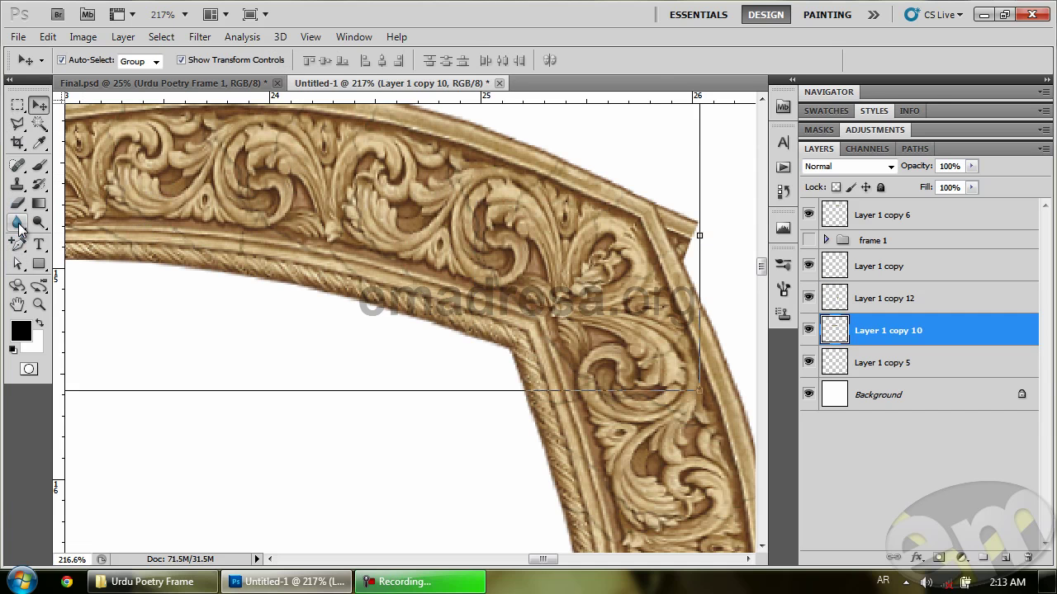
{"action": "left_click", "coordinate": [18, 224]}
{"action": "left_click", "coordinate": [18, 203]}
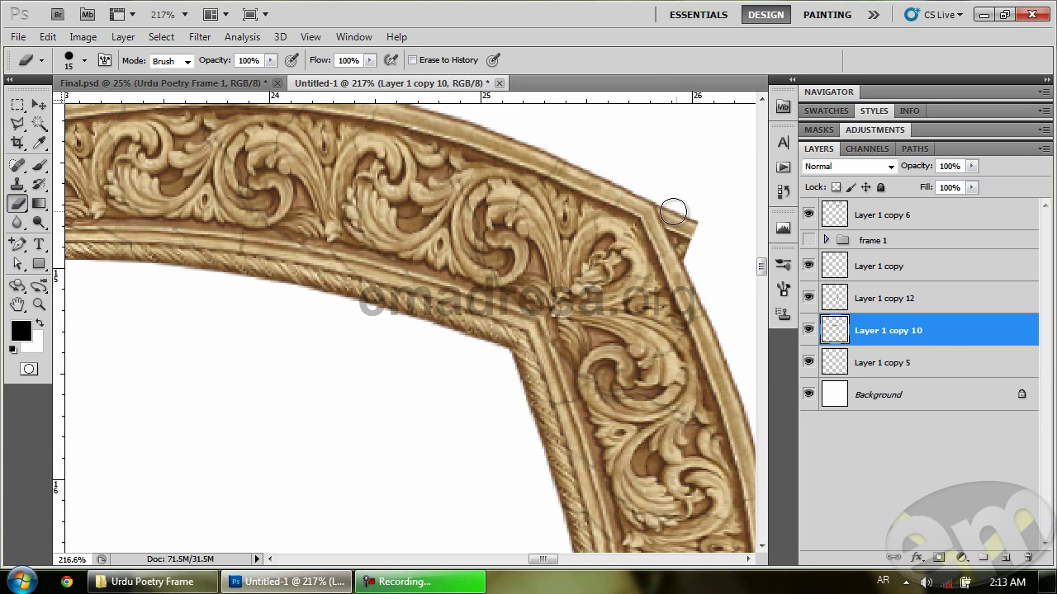
{"action": "mouse_move", "coordinate": [664, 208]}
{"action": "left_mouse_down"}
{"action": "mouse_move", "coordinate": [688, 264]}
{"action": "mouse_move", "coordinate": [679, 253]}
{"action": "mouse_move", "coordinate": [695, 219]}
{"action": "left_mouse_up"}
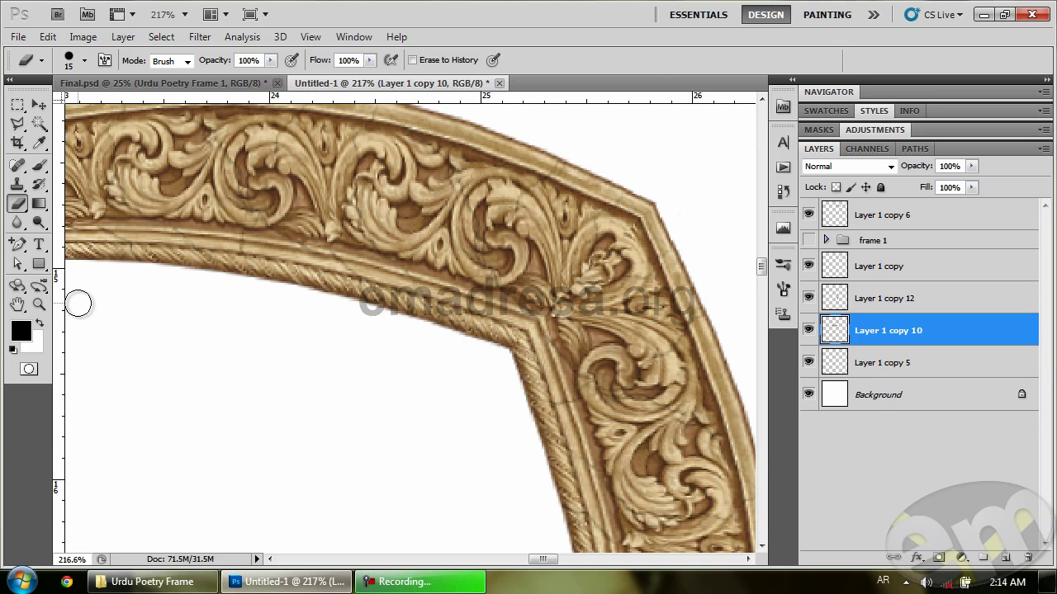
{"action": "left_click", "coordinate": [39, 305]}
Zoom out from Actual Pixels to about 31% and marquee-select both corner ornament layers.
{"action": "left_click", "coordinate": [387, 60]}
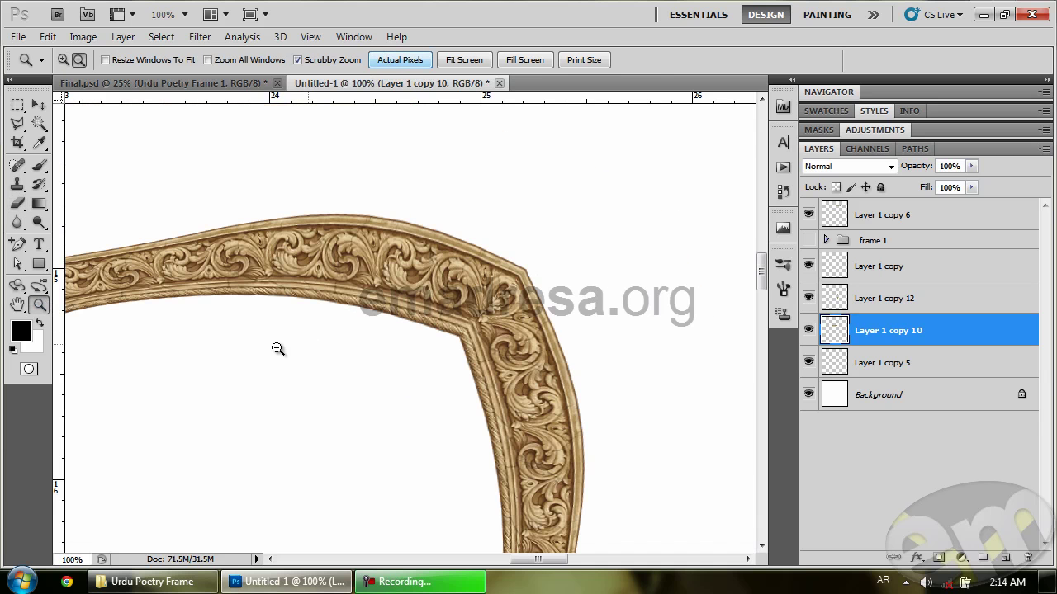
{"action": "left_click_drag", "start_coordinate": [277, 348], "coordinate": [248, 335]}
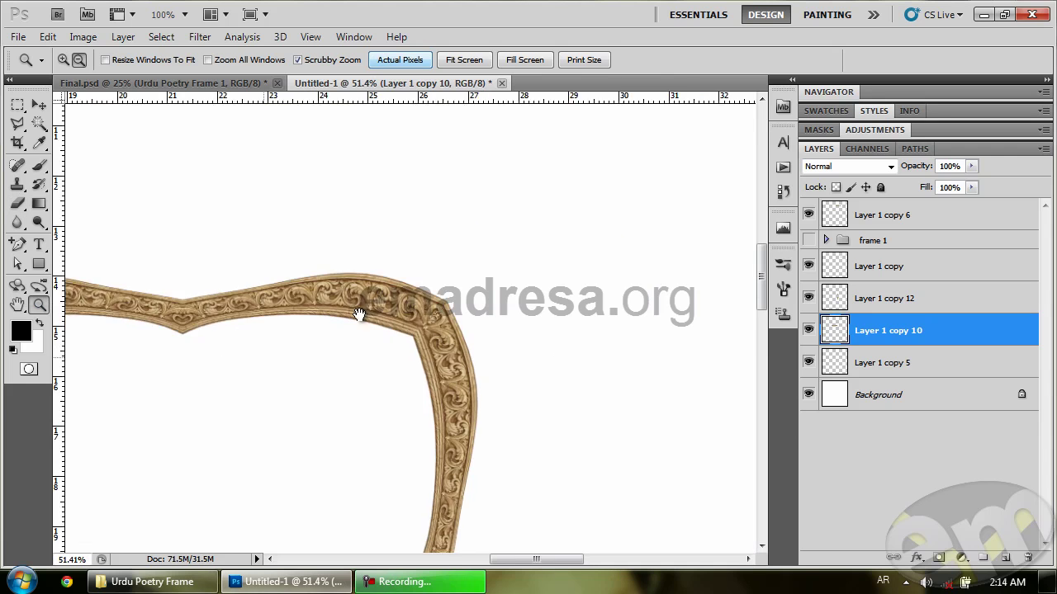
{"action": "left_click_drag", "start_coordinate": [359, 314], "coordinate": [469, 207]}
{"action": "left_click_drag", "start_coordinate": [462, 319], "coordinate": [424, 294]}
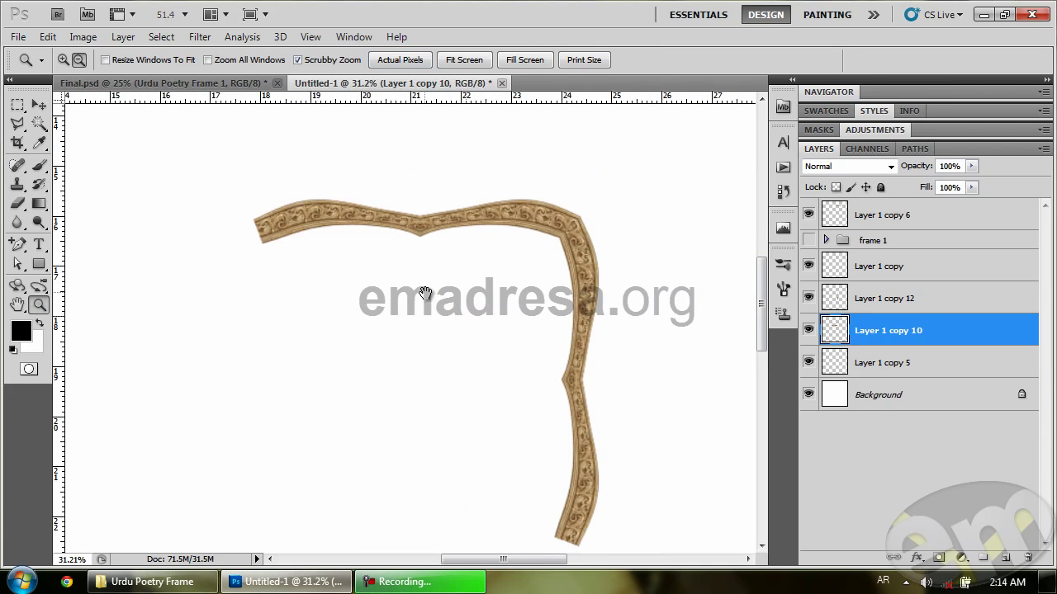
{"action": "left_click", "coordinate": [39, 105]}
{"action": "left_click_drag", "start_coordinate": [213, 164], "coordinate": [570, 442]}
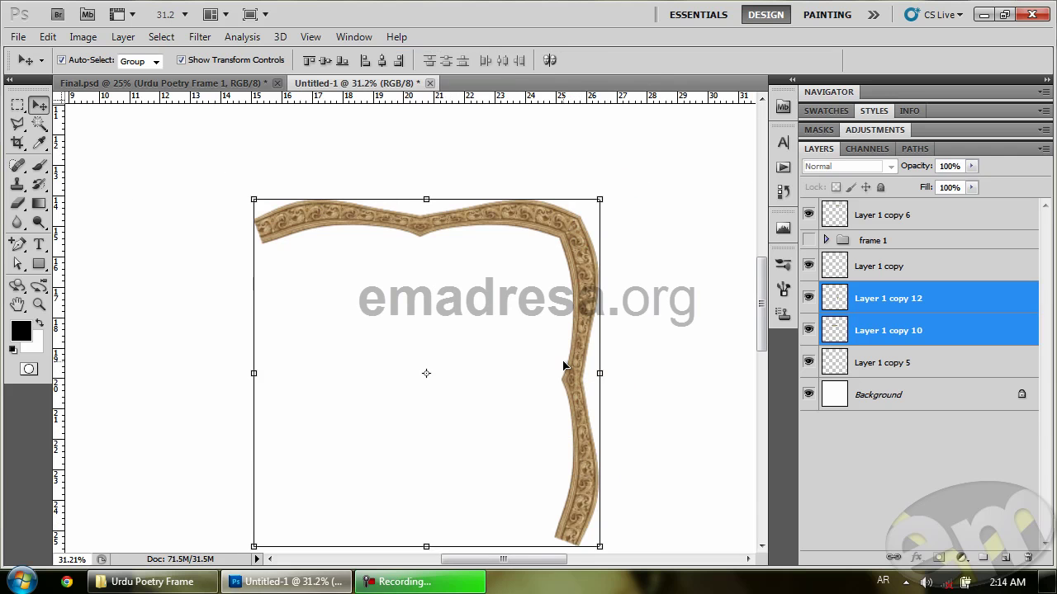
Merge the two corner pieces, reposition them, and mirror a duplicate horizontally.
{"action": "key", "text": "ctrl+e"}
{"action": "left_click_drag", "start_coordinate": [582, 260], "coordinate": [646, 231]}
{"action": "left_click_drag", "start_coordinate": [606, 276], "coordinate": [494, 313]}
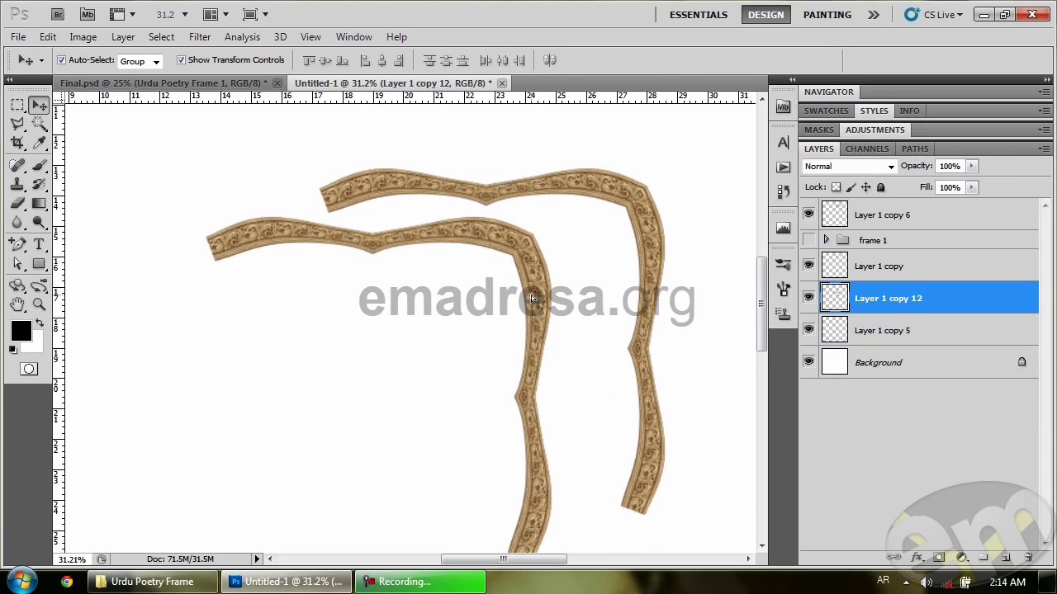
{"action": "left_click", "coordinate": [48, 36]}
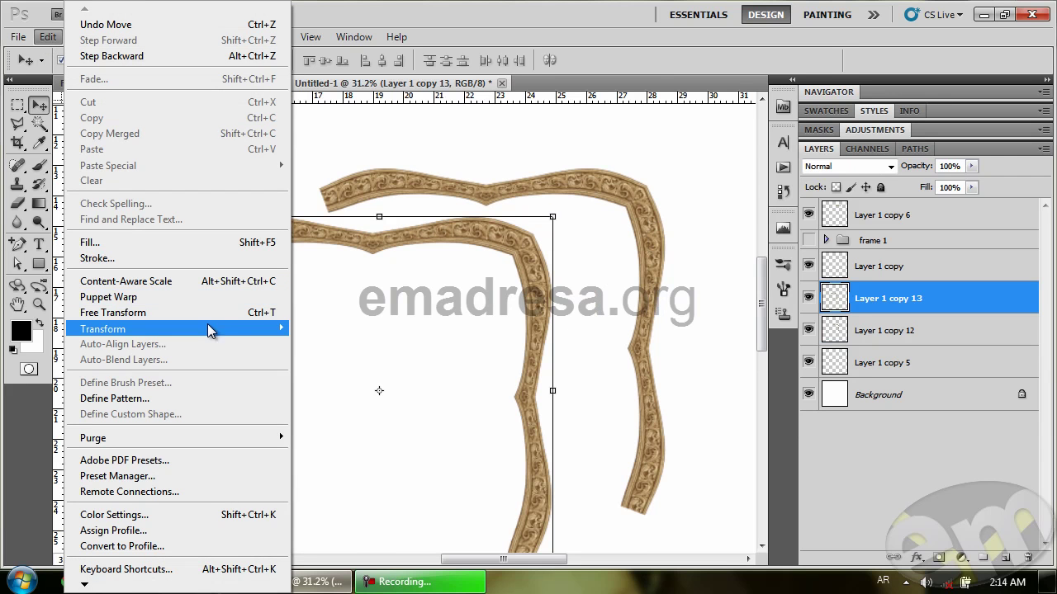
{"action": "mouse_move", "coordinate": [207, 331]}
{"action": "left_click", "coordinate": [350, 508]}
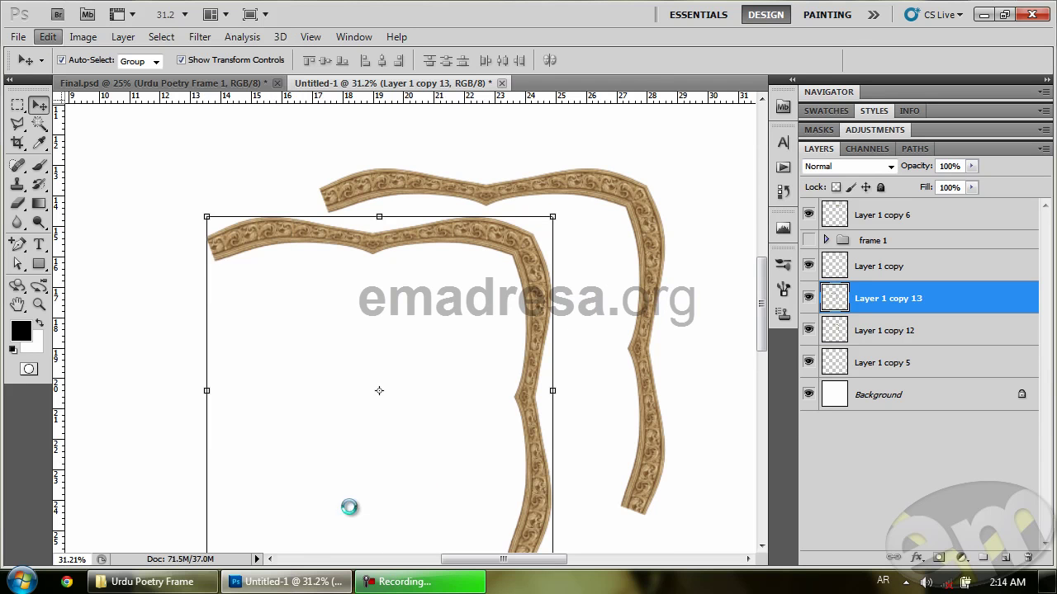
Flip the copied piece vertically, deselect, and move it into place to close the frame.
{"action": "left_click", "coordinate": [46, 37]}
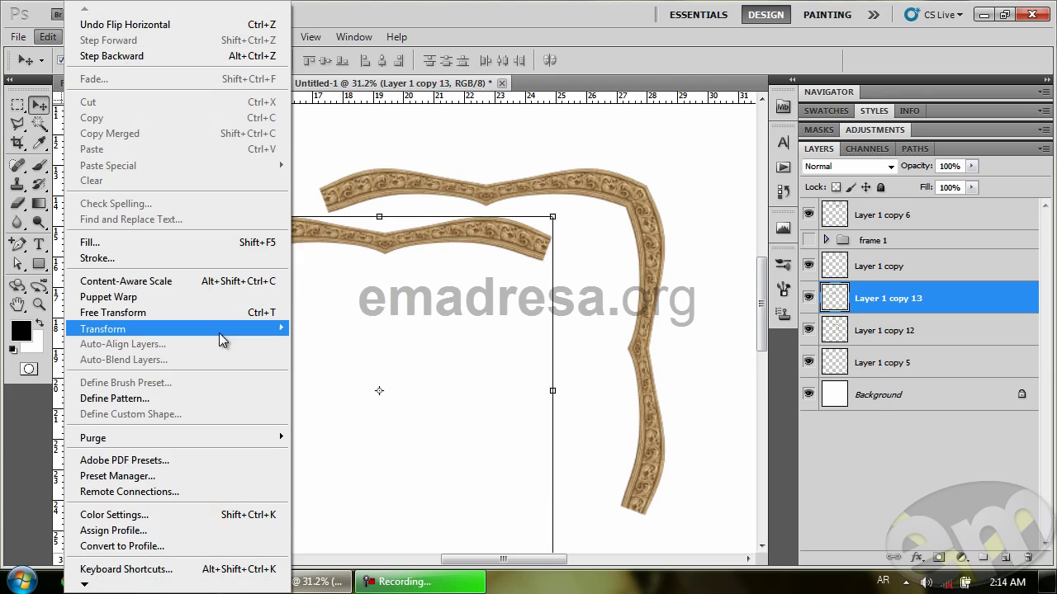
{"action": "mouse_move", "coordinate": [219, 331]}
{"action": "left_click", "coordinate": [344, 525]}
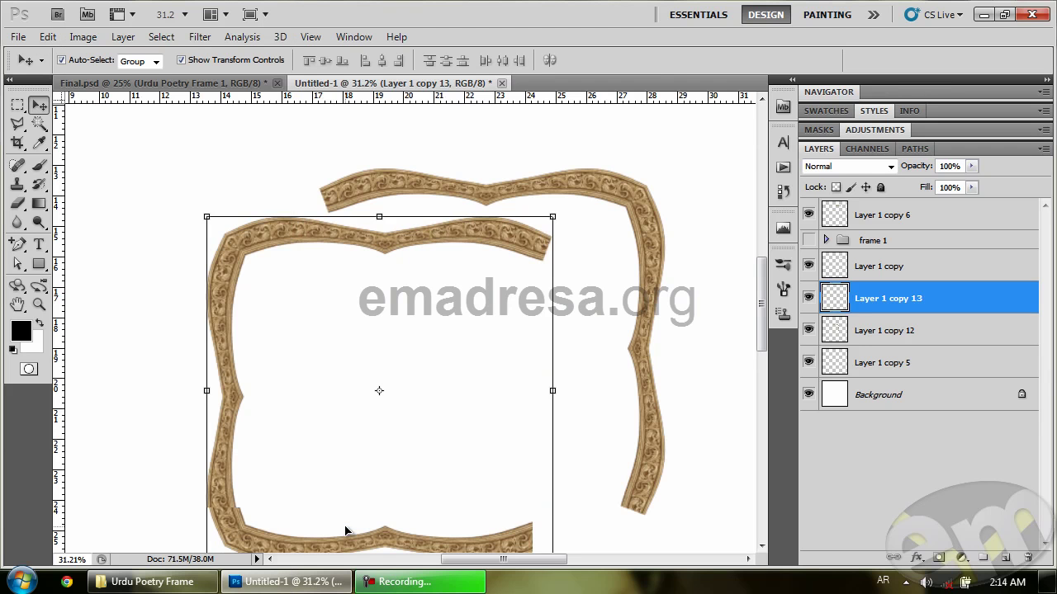
{"action": "left_click", "coordinate": [167, 342]}
{"action": "scroll", "coordinate": [129, 330], "scroll_direction": "down", "scroll_amount": 1}
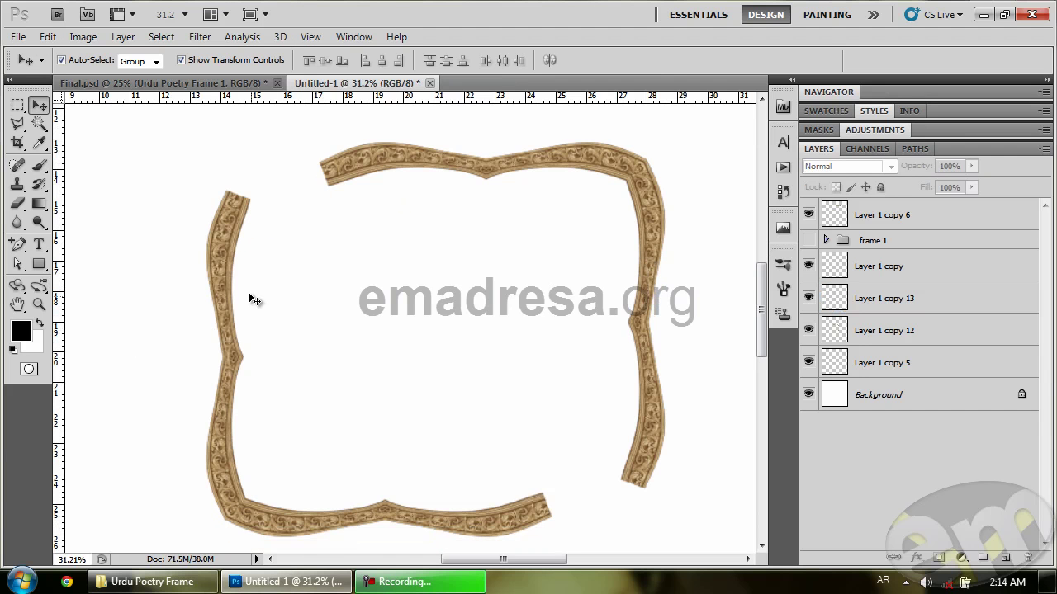
{"action": "left_click_drag", "start_coordinate": [223, 263], "coordinate": [314, 234]}
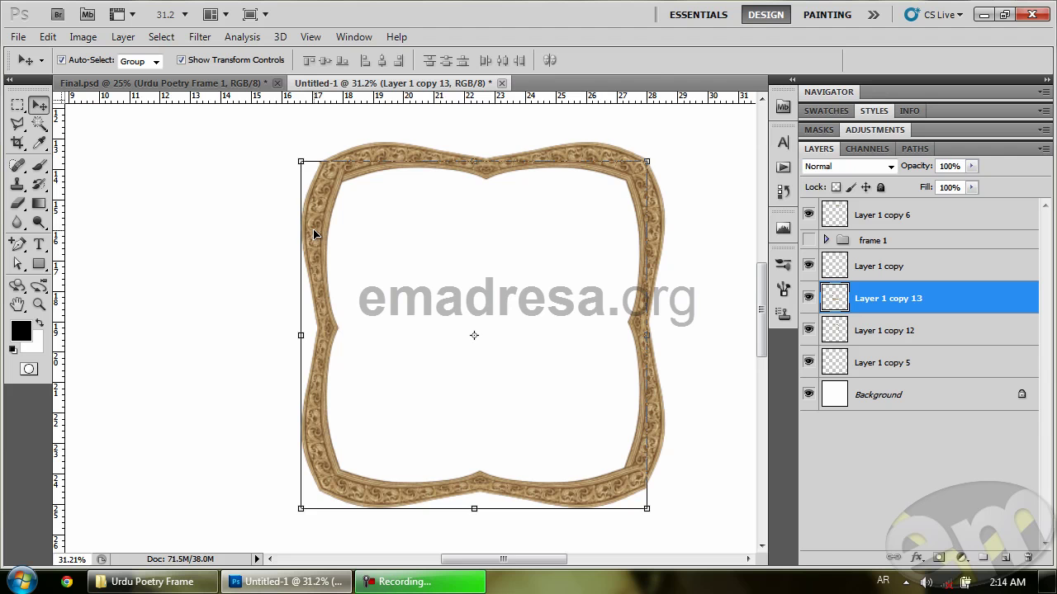
Zoom into the top-left corner, then lasso and delete the overlapping pixels.
{"action": "left_click_drag", "start_coordinate": [313, 229], "coordinate": [399, 156]}
{"action": "left_click", "coordinate": [18, 123]}
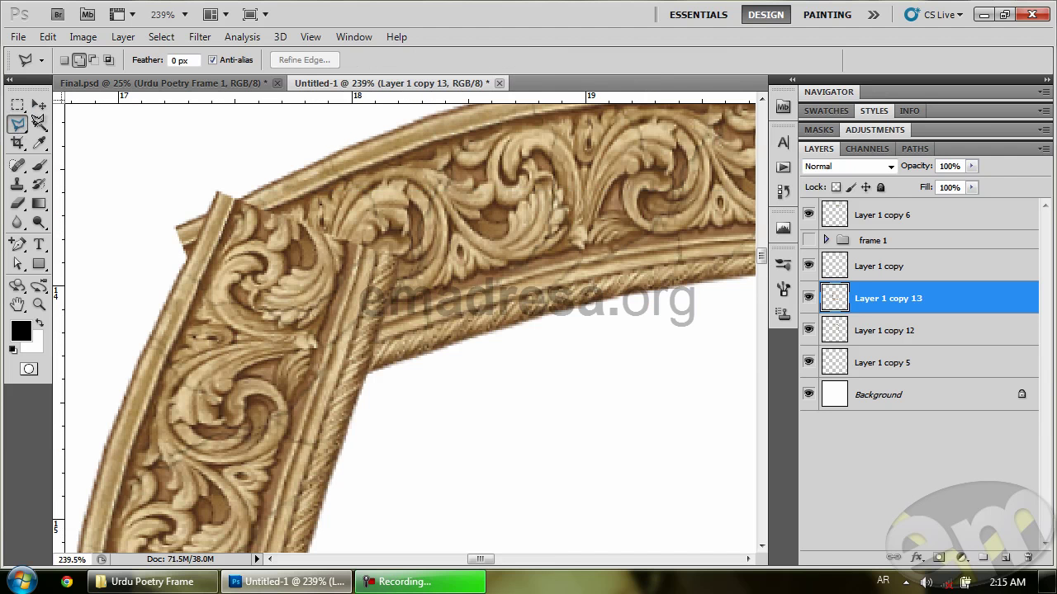
{"action": "left_click", "coordinate": [377, 394]}
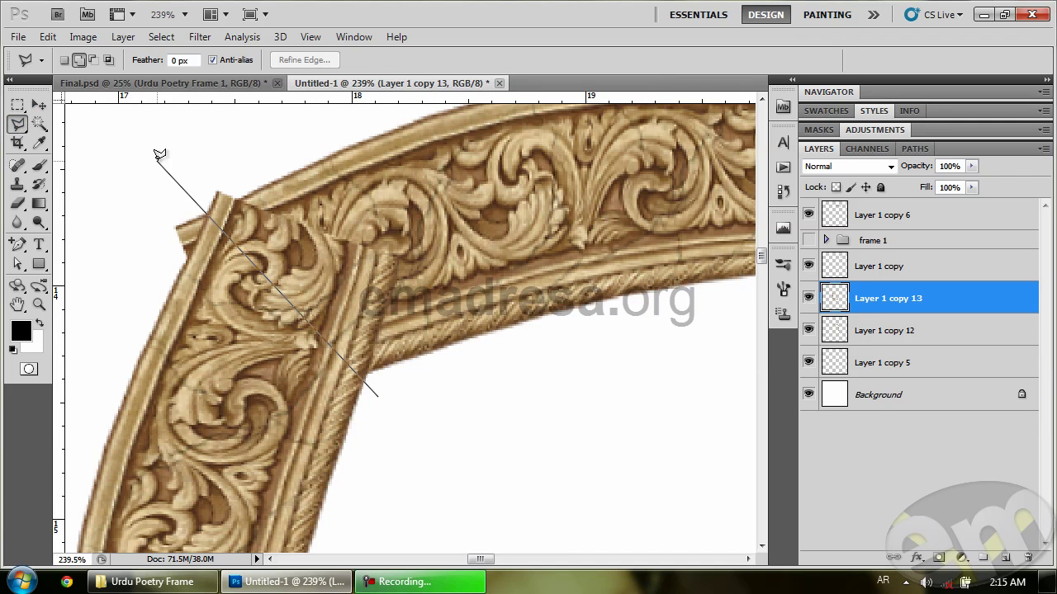
{"action": "key", "text": "Escape"}
{"action": "left_click", "coordinate": [201, 205]}
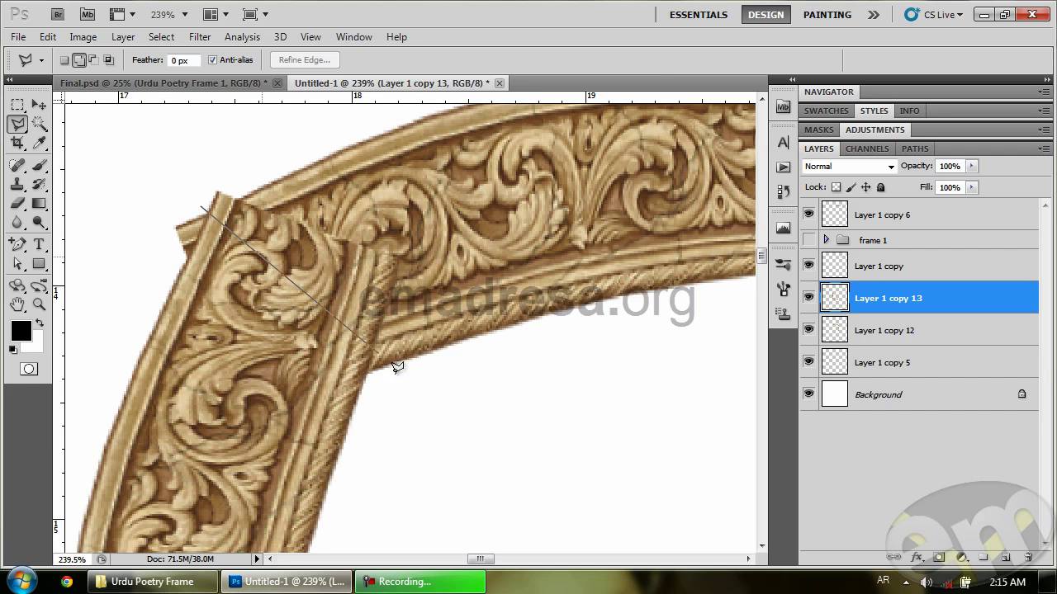
{"action": "left_click", "coordinate": [412, 421]}
{"action": "left_click", "coordinate": [408, 202]}
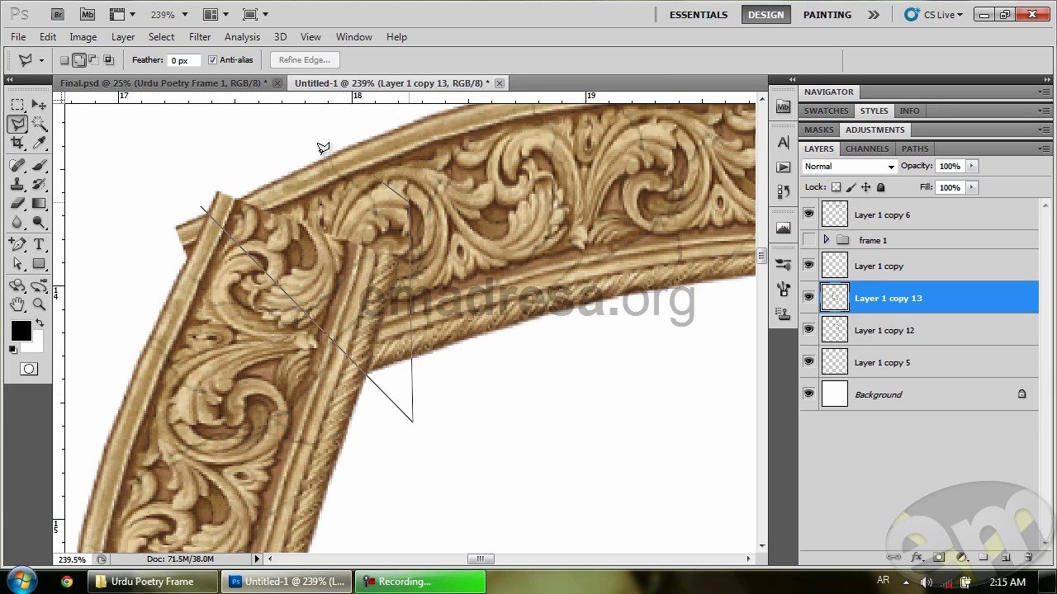
{"action": "left_click", "coordinate": [285, 134]}
{"action": "left_click", "coordinate": [161, 132]}
{"action": "left_click", "coordinate": [202, 205]}
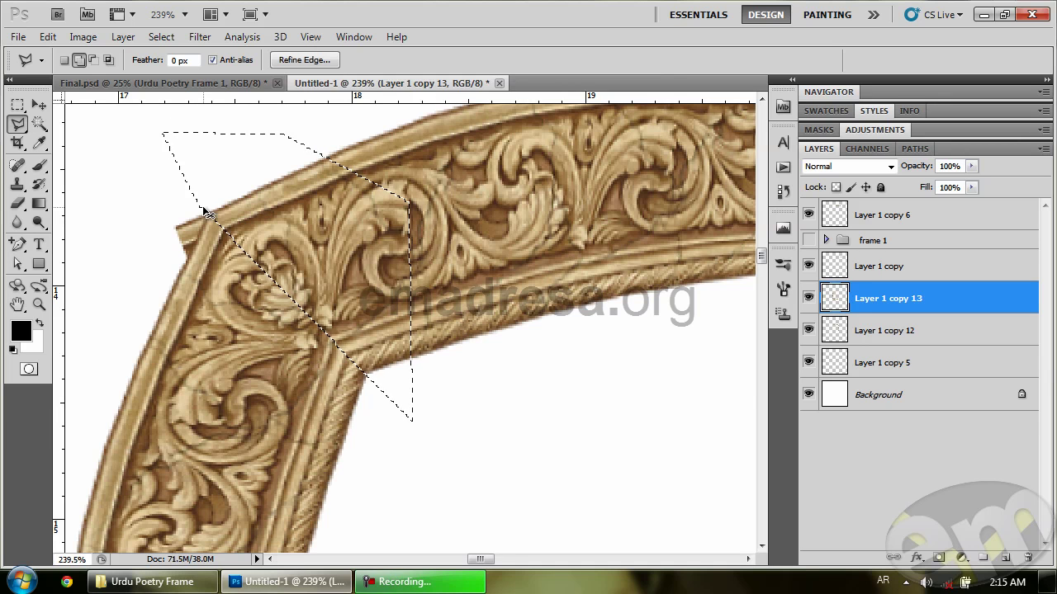
{"action": "key", "text": "Delete"}
{"action": "key", "text": "ctrl+d"}
Erase leftover pixels along the corner's outer edge on Layer 1 copy 12.
{"action": "left_click", "coordinate": [17, 201]}
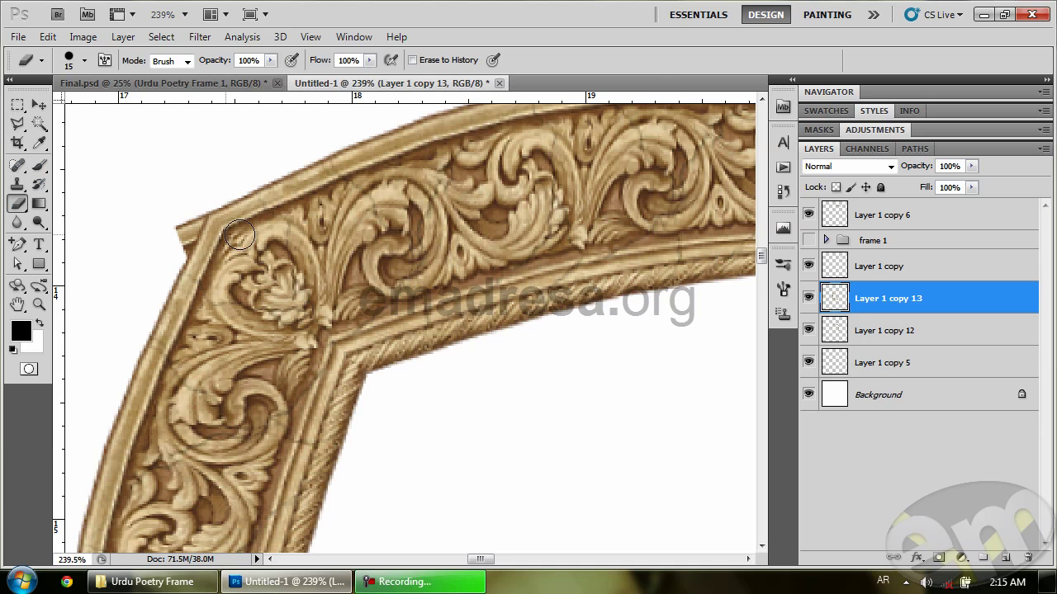
{"action": "left_click", "coordinate": [38, 103]}
{"action": "left_click", "coordinate": [435, 174]}
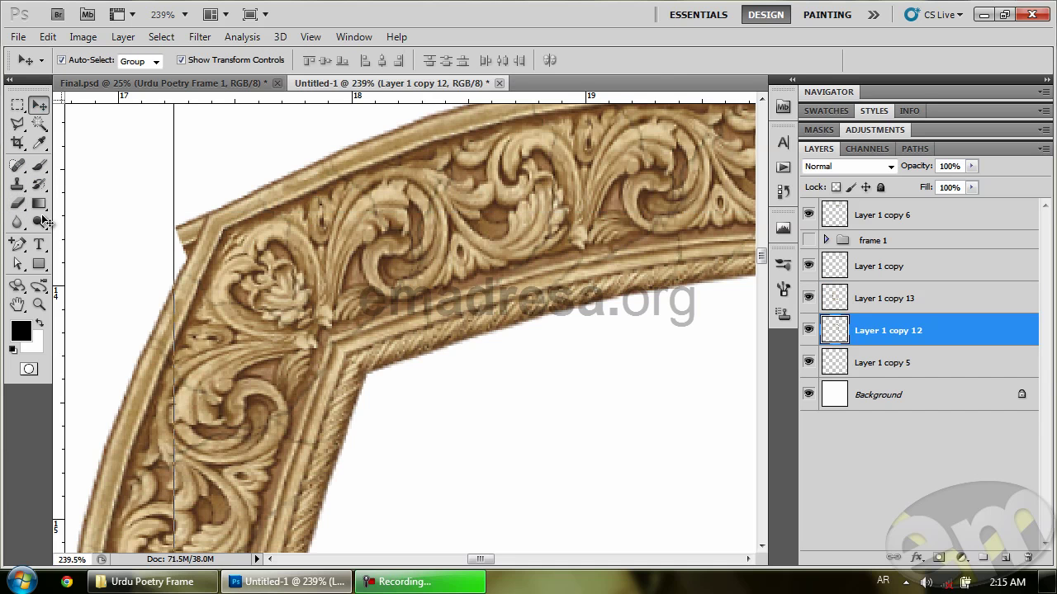
{"action": "left_click", "coordinate": [17, 203]}
{"action": "left_click_drag", "start_coordinate": [175, 246], "coordinate": [192, 221]}
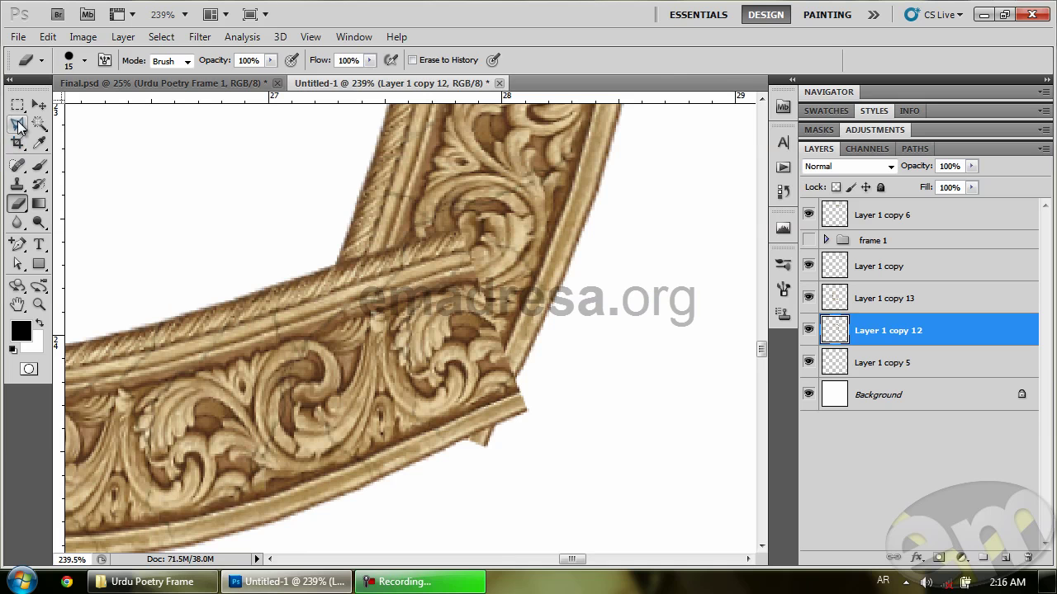
Outline the bottom-right corner overlap with a Polygonal Lasso selection.
{"action": "left_click", "coordinate": [17, 123]}
{"action": "left_click", "coordinate": [330, 262]}
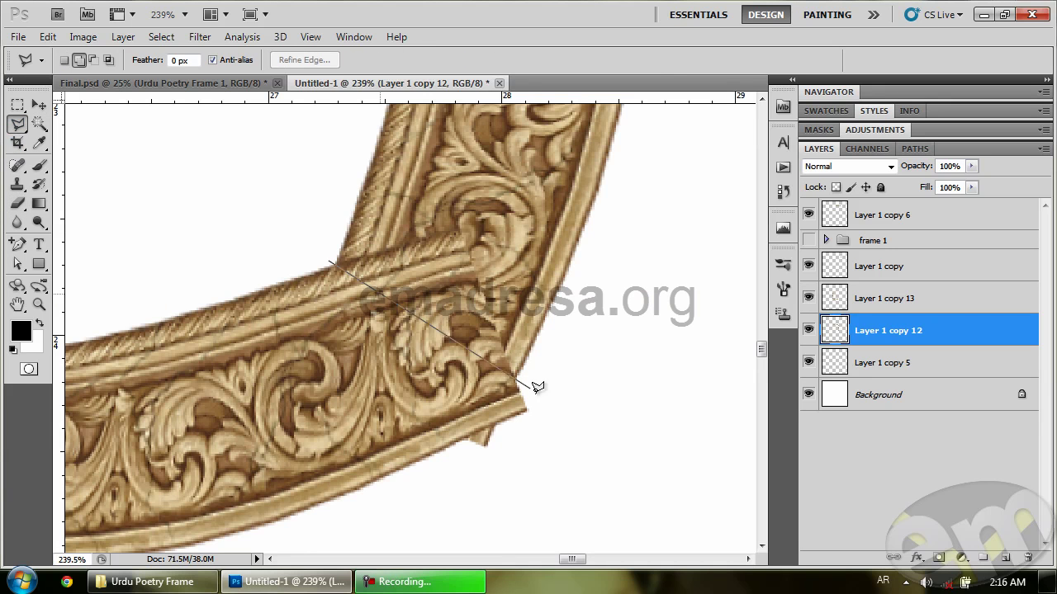
{"action": "left_click", "coordinate": [543, 466]}
{"action": "left_click", "coordinate": [617, 347]}
{"action": "left_click", "coordinate": [438, 186]}
{"action": "left_click", "coordinate": [329, 183]}
{"action": "left_click", "coordinate": [284, 244]}
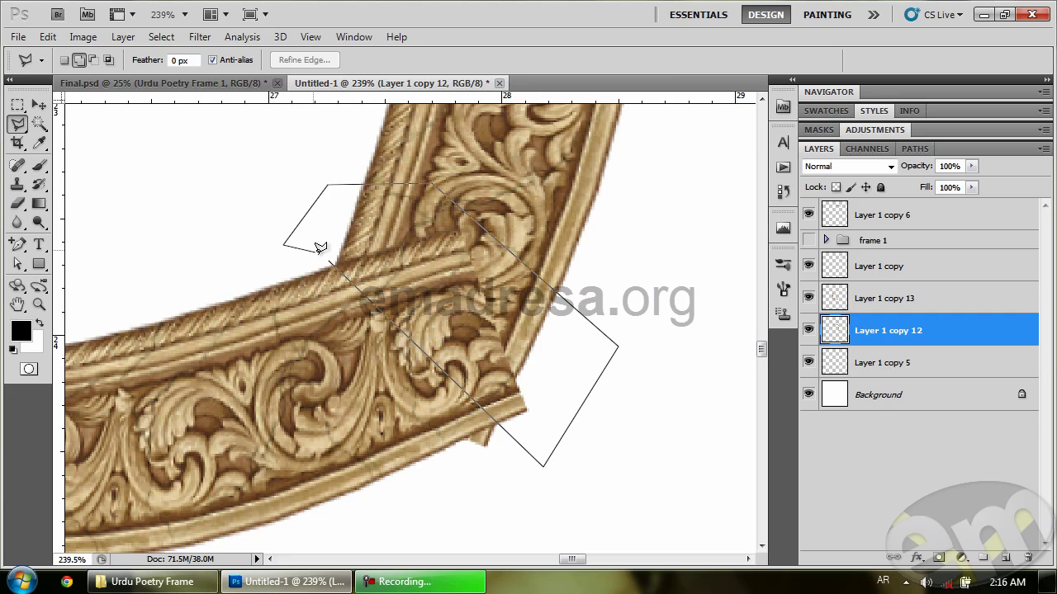
{"action": "left_click", "coordinate": [329, 258]}
Delete the selected overlap from Layer 1 copy 13 and deselect.
{"action": "key", "text": "Delete"}
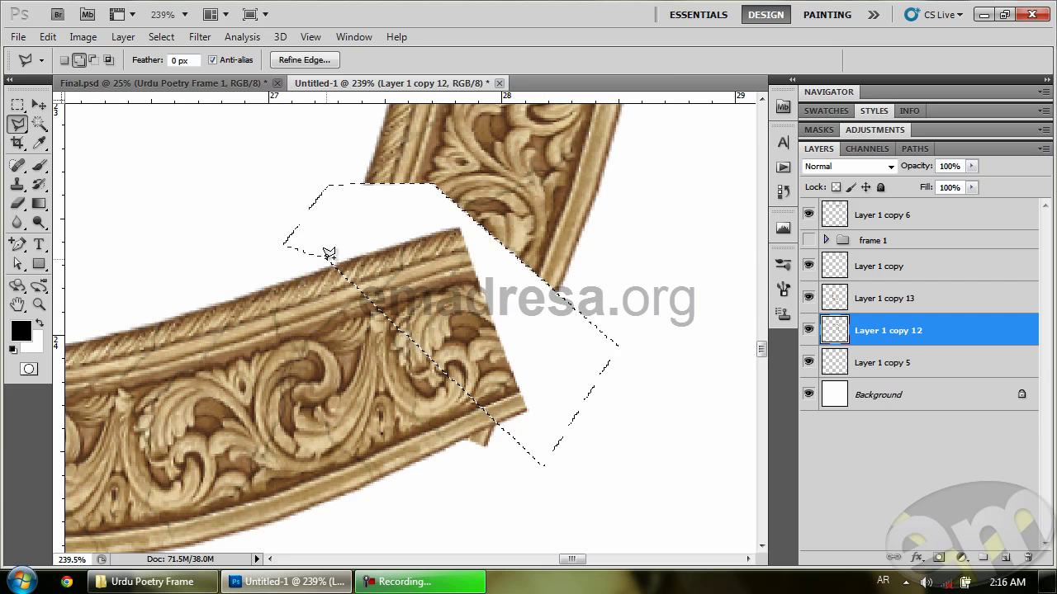
{"action": "key", "text": "ctrl+z"}
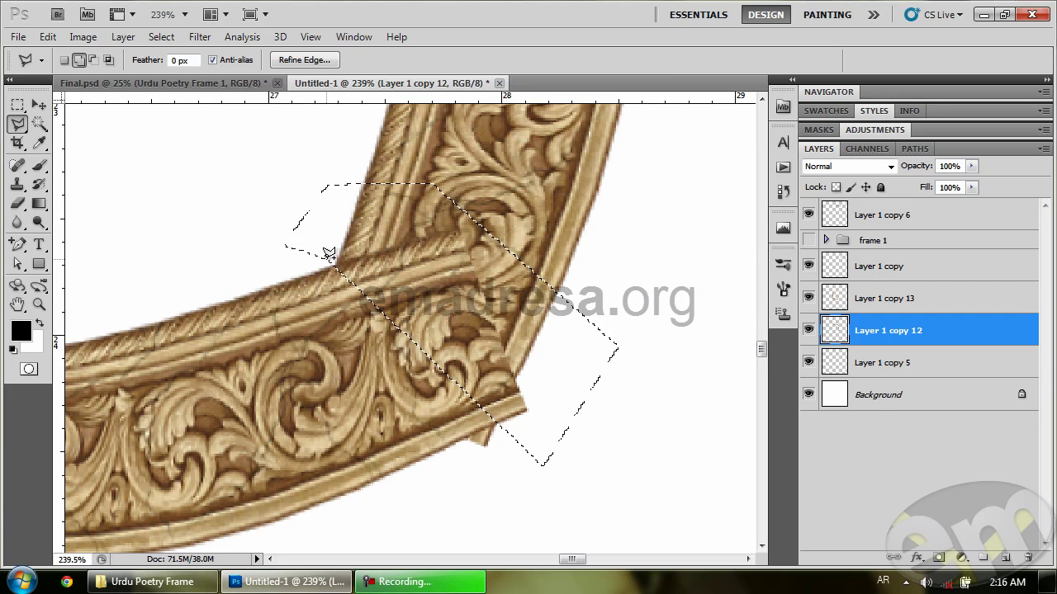
{"action": "left_click", "coordinate": [39, 105]}
{"action": "left_click", "coordinate": [182, 374]}
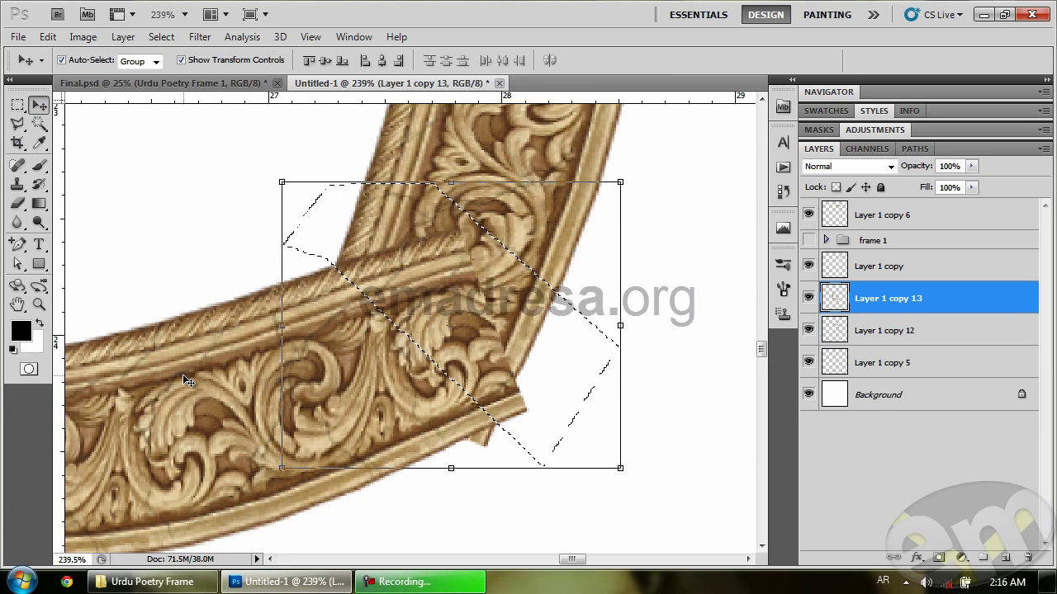
{"action": "key", "text": "ctrl+d"}
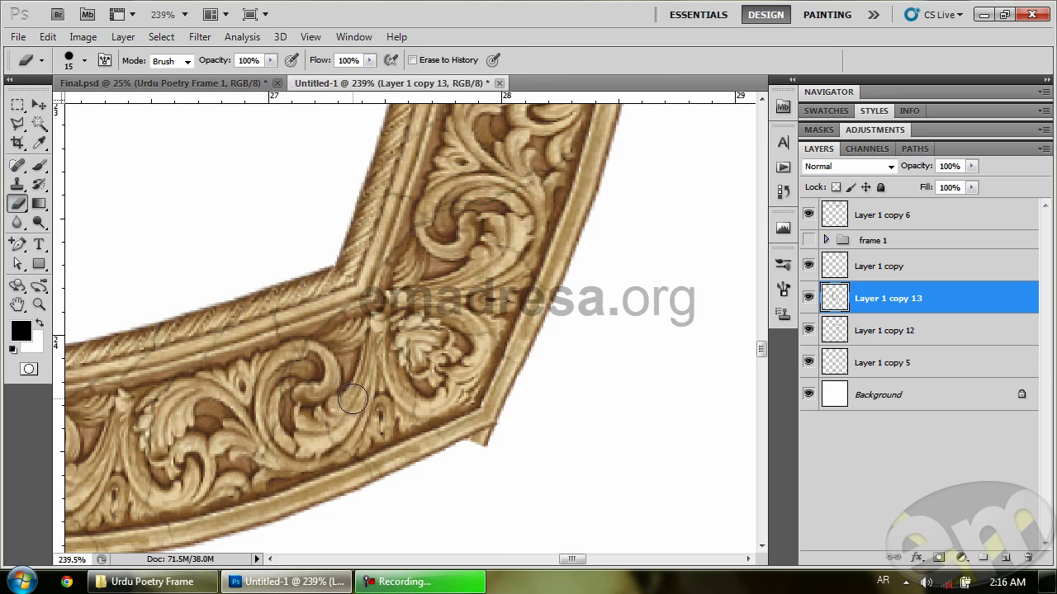
Erase the stray fragment at the corner's outer tip on Layer 1 copy 12.
{"action": "left_click", "coordinate": [18, 203]}
{"action": "left_click", "coordinate": [39, 105]}
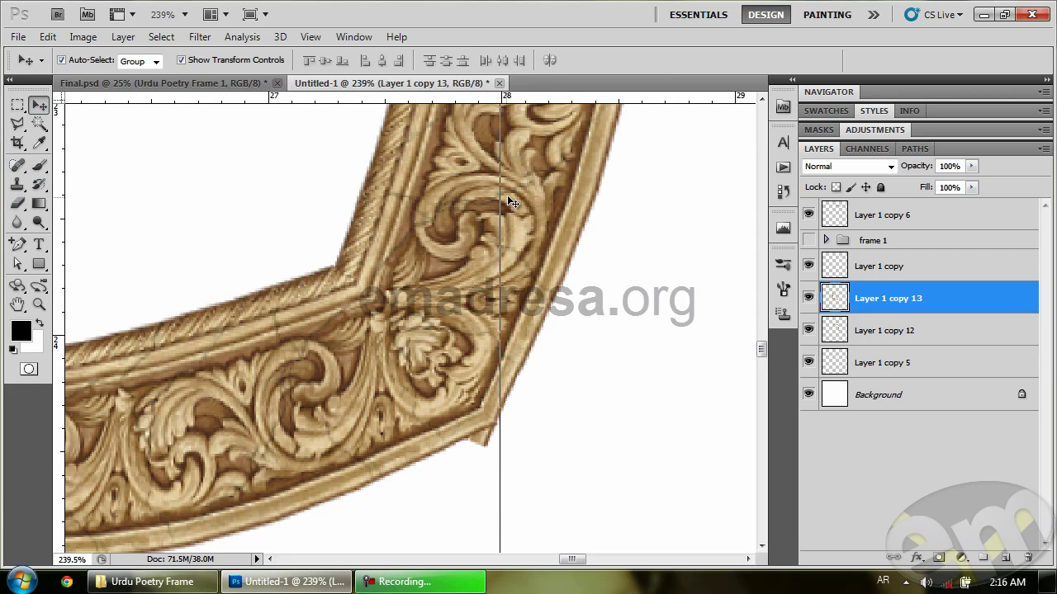
{"action": "left_click", "coordinate": [569, 178]}
{"action": "left_click", "coordinate": [18, 203]}
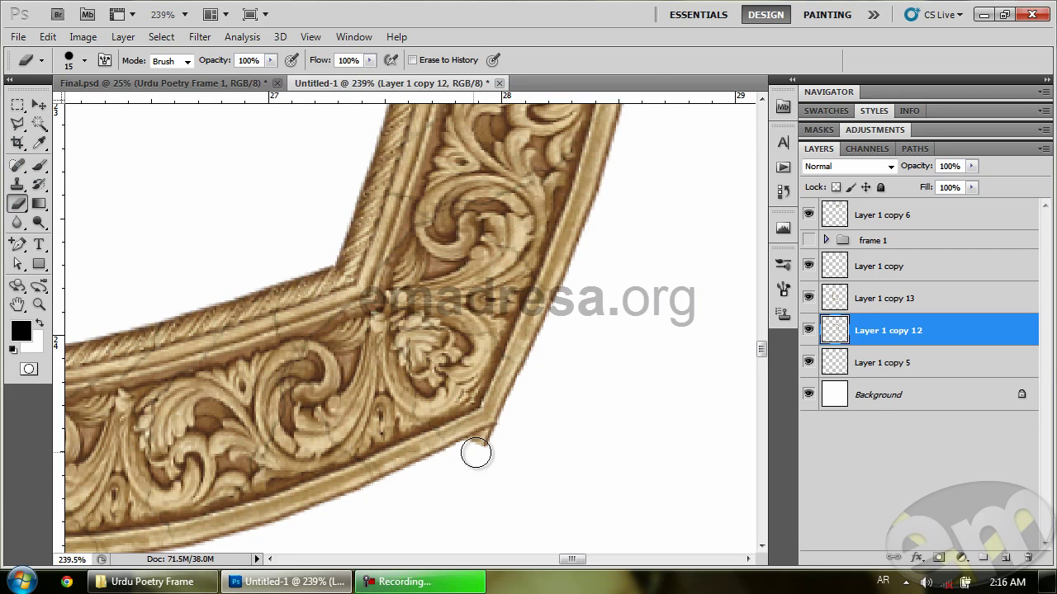
{"action": "left_click", "coordinate": [487, 438]}
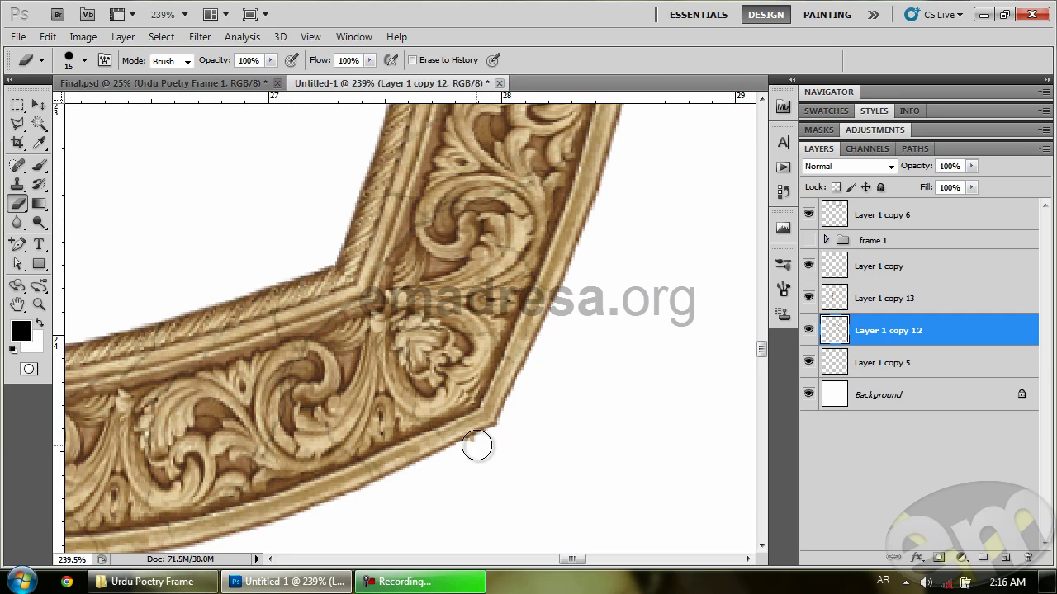
{"action": "left_click", "coordinate": [39, 305]}
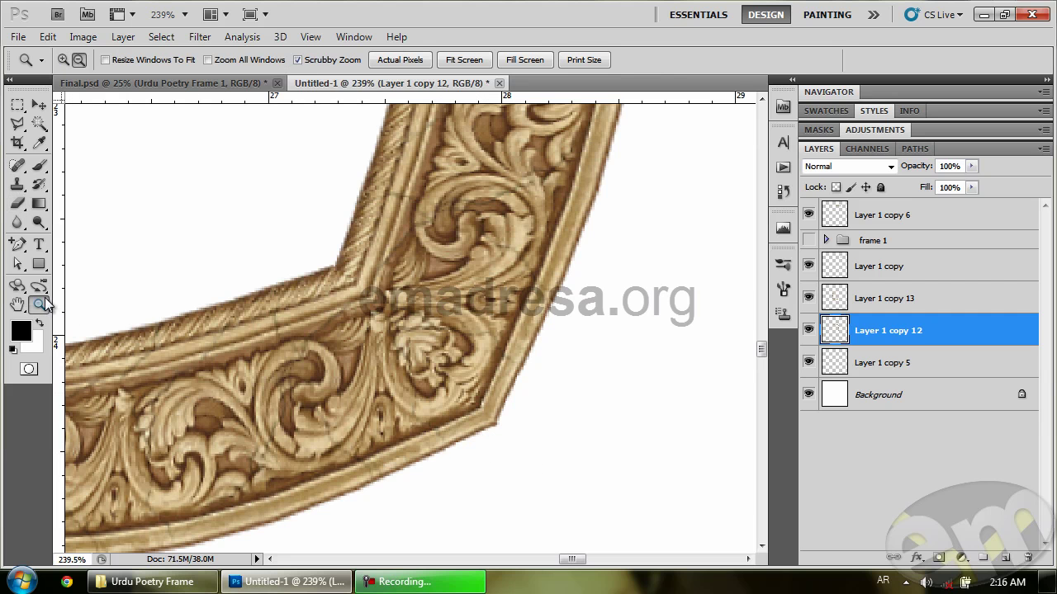
Zoom from 100% out to 33.3% to view the whole frame, then deselect Layer 1 copy 12.
{"action": "left_click", "coordinate": [391, 60]}
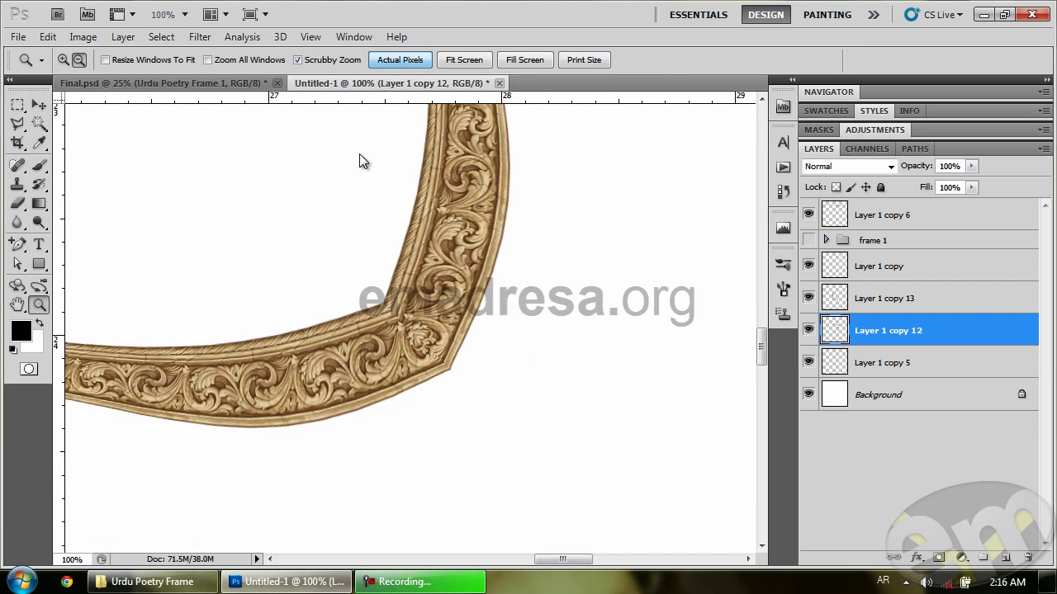
{"action": "left_click", "coordinate": [254, 193], "text": "alt"}
{"action": "left_click", "coordinate": [236, 236], "text": "alt"}
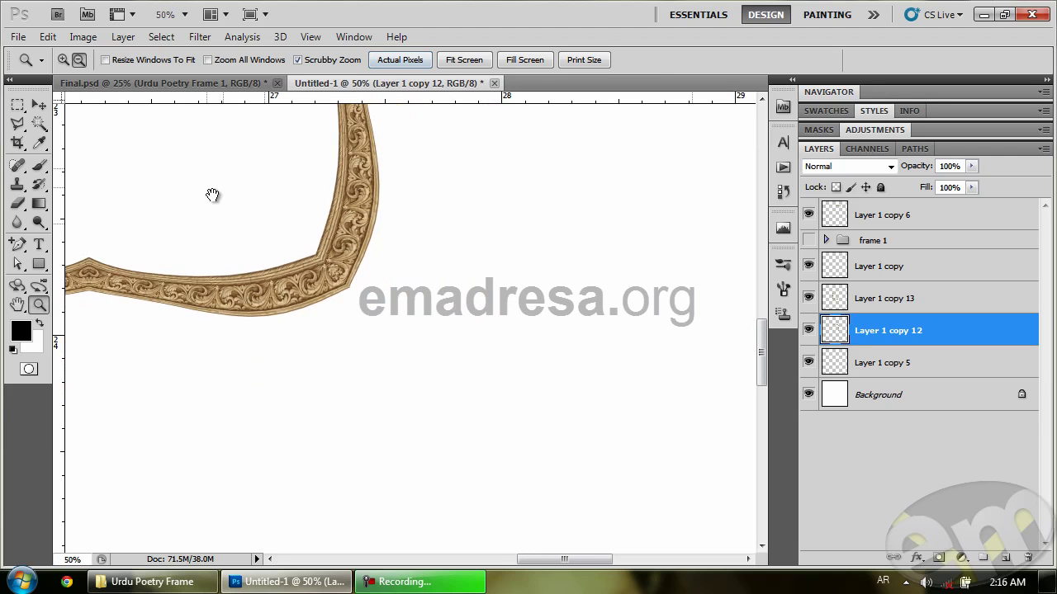
{"action": "left_click_drag", "start_coordinate": [212, 198], "coordinate": [441, 352]}
{"action": "left_click", "coordinate": [408, 313], "text": "alt"}
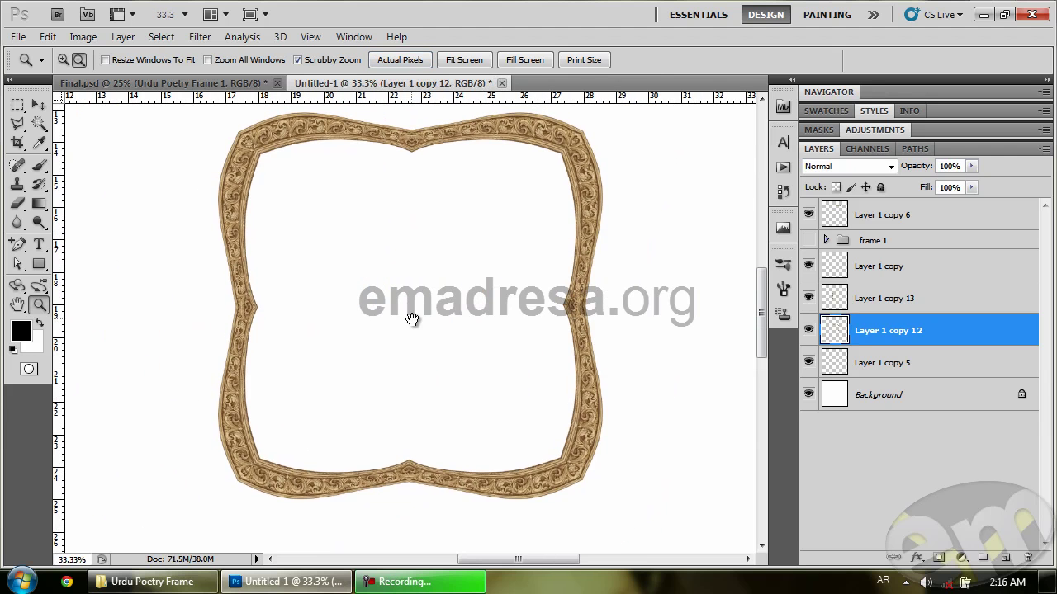
{"action": "left_click", "coordinate": [43, 103]}
{"action": "left_click", "coordinate": [165, 200]}
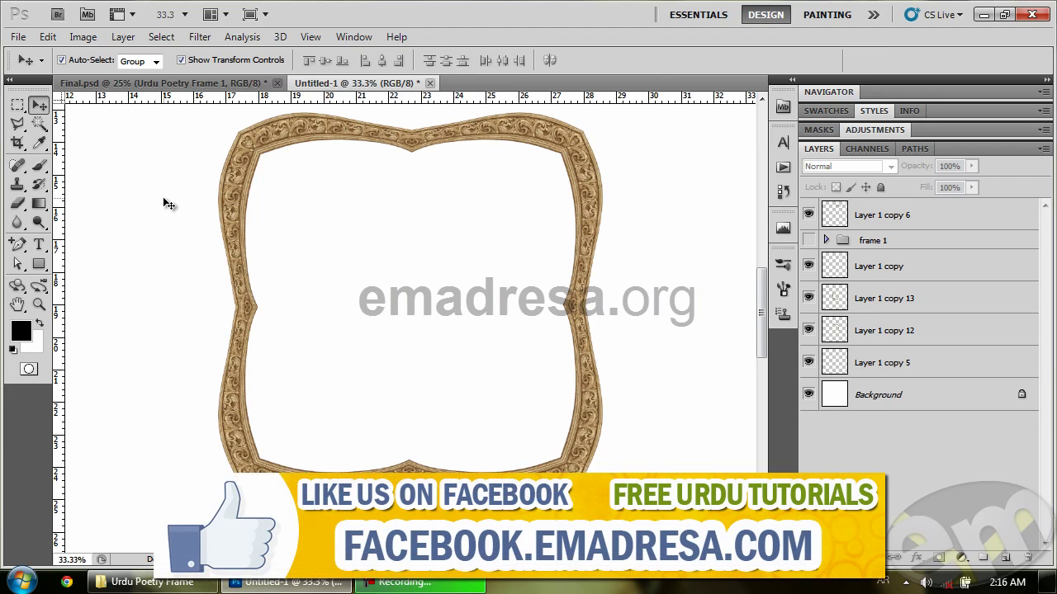
Show the Urdu Poetry Frame 4 group in Final.psd, then return to Untitled-1.
{"action": "left_click", "coordinate": [158, 82]}
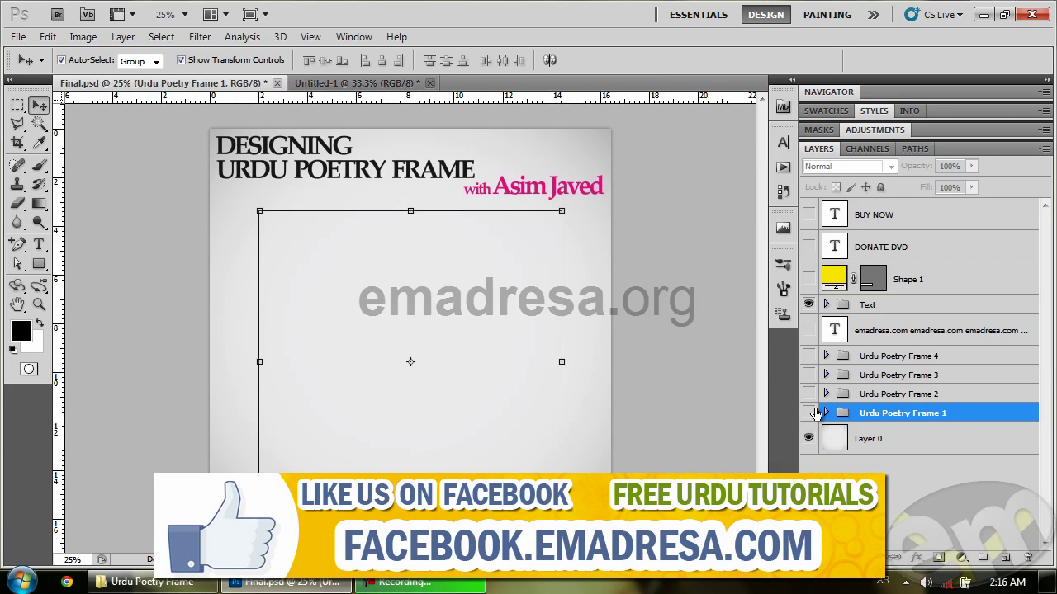
{"action": "left_click", "coordinate": [808, 356]}
{"action": "left_click", "coordinate": [698, 291]}
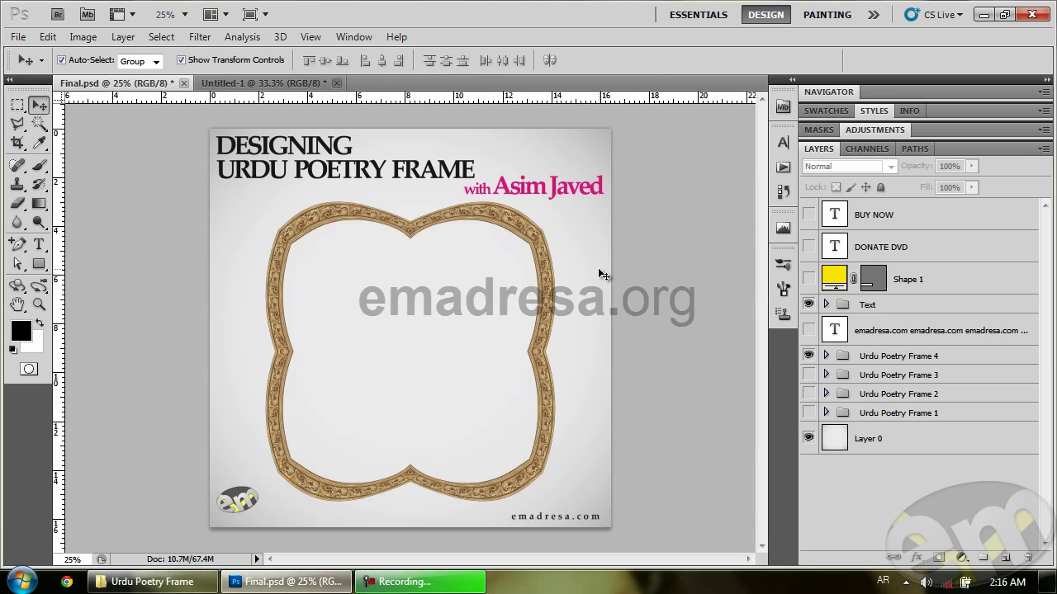
{"action": "left_click", "coordinate": [284, 79]}
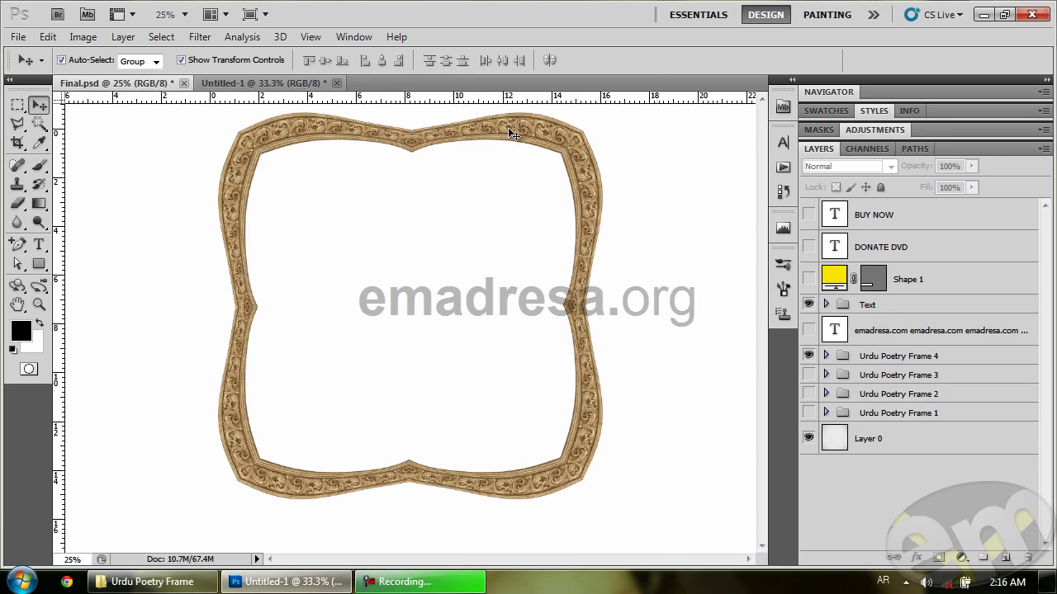